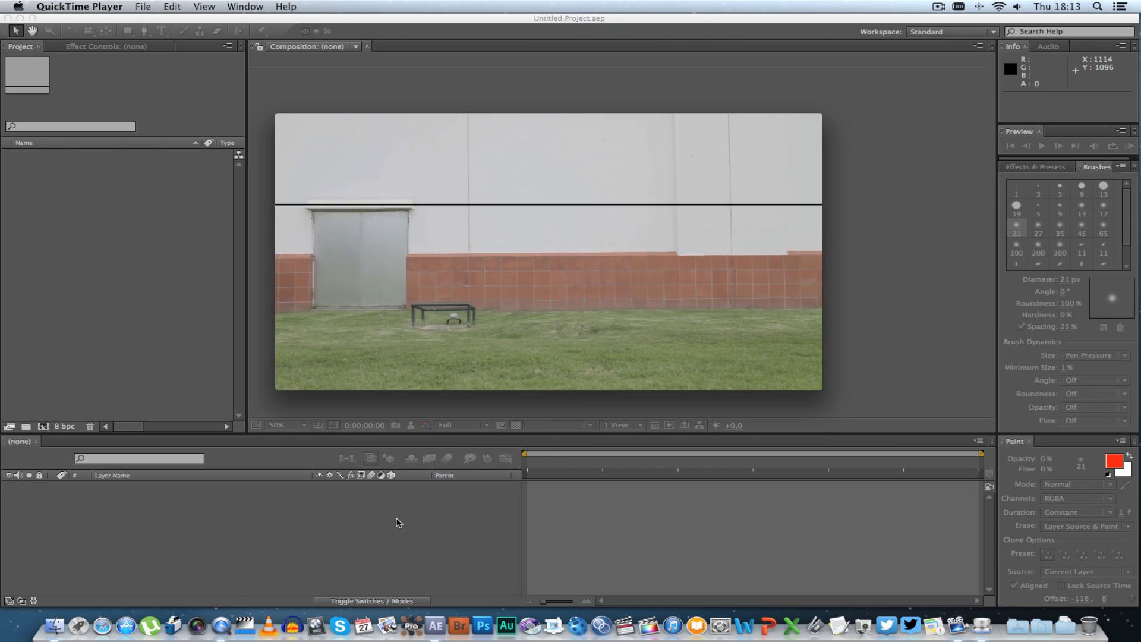
Step: Import Cleanplate Raw Footage.MOV from the Footage folder and make a new composition from it
left_click(141, 221)
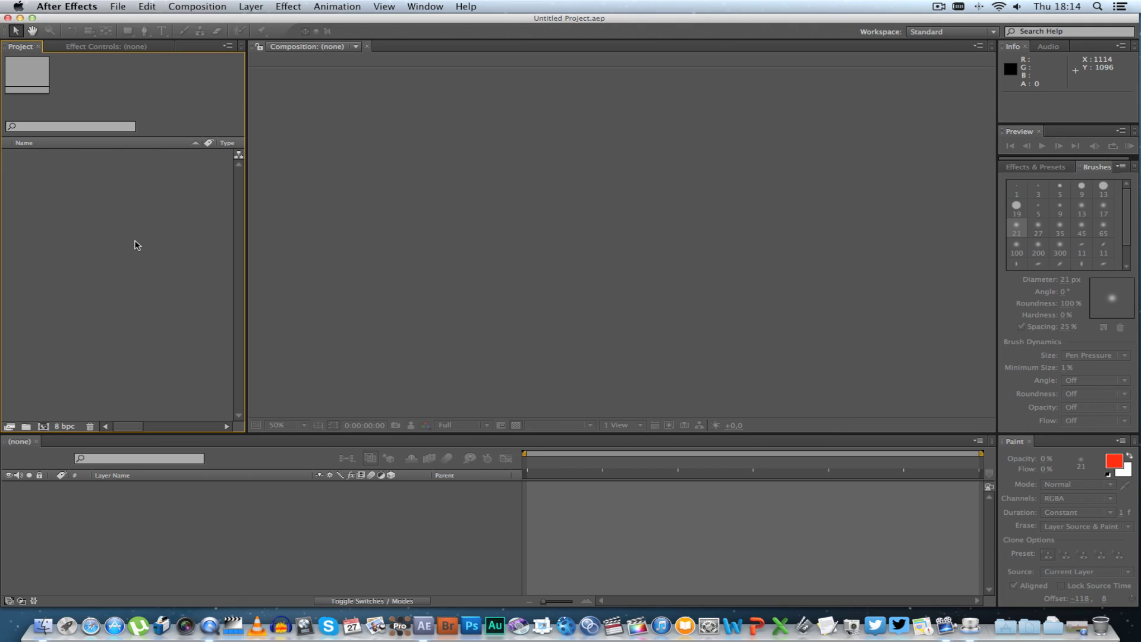
key("super+i")
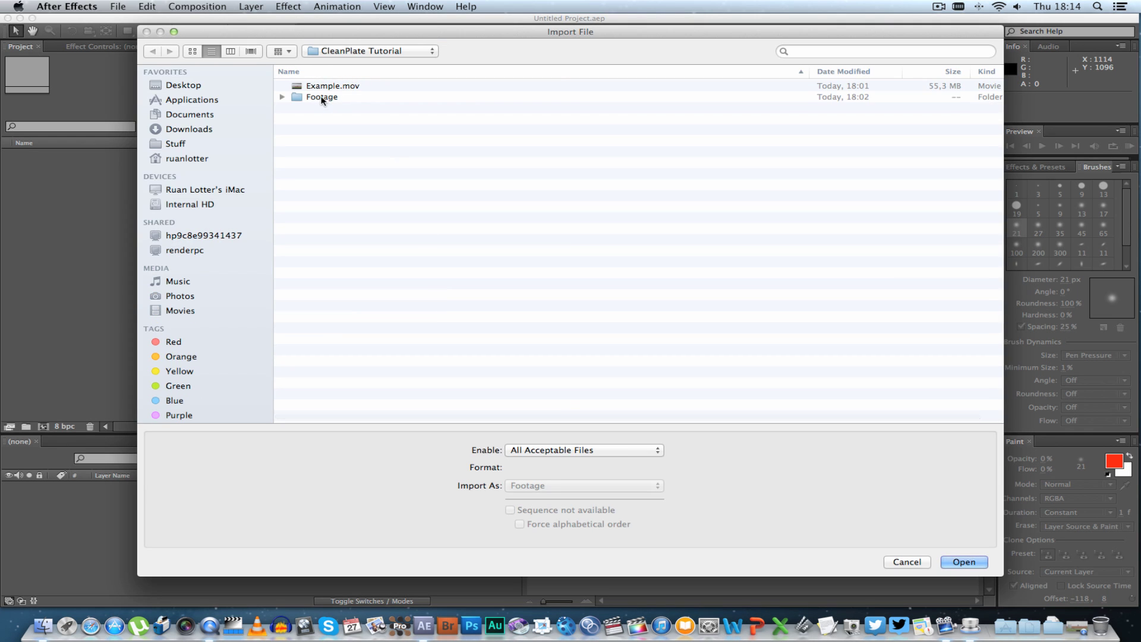
double_click(323, 97)
double_click(357, 86)
left_click_drag(74, 157, 43, 426)
Step: Set the work area to 14:18–20:07, RAM-preview it, and return to the work area start
left_click(621, 462)
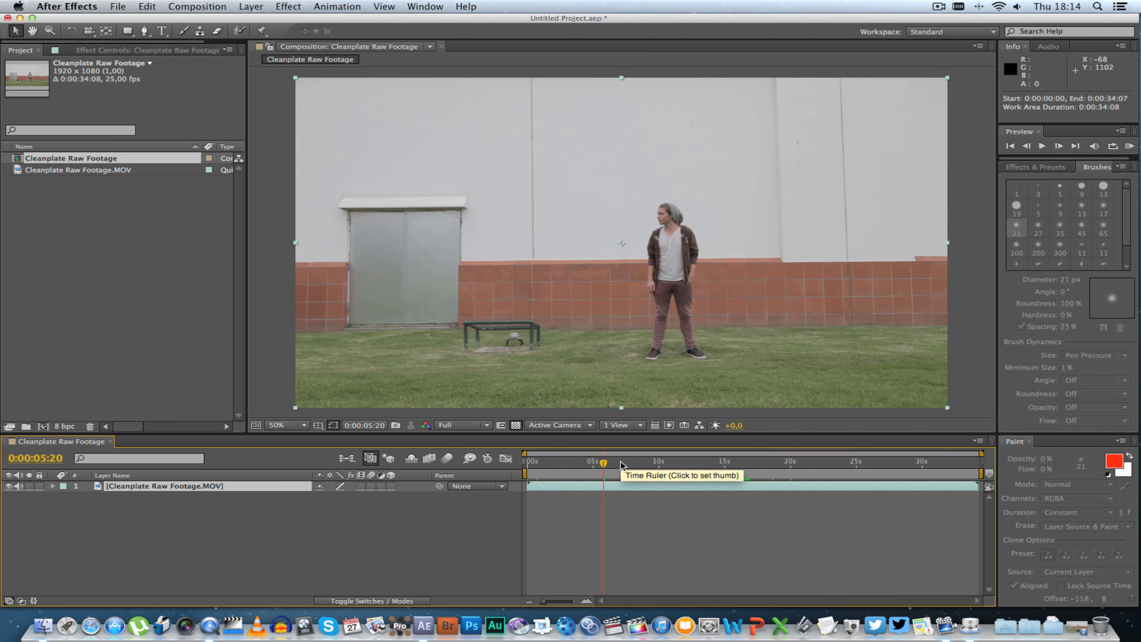
left_click_drag(687, 465, 729, 462)
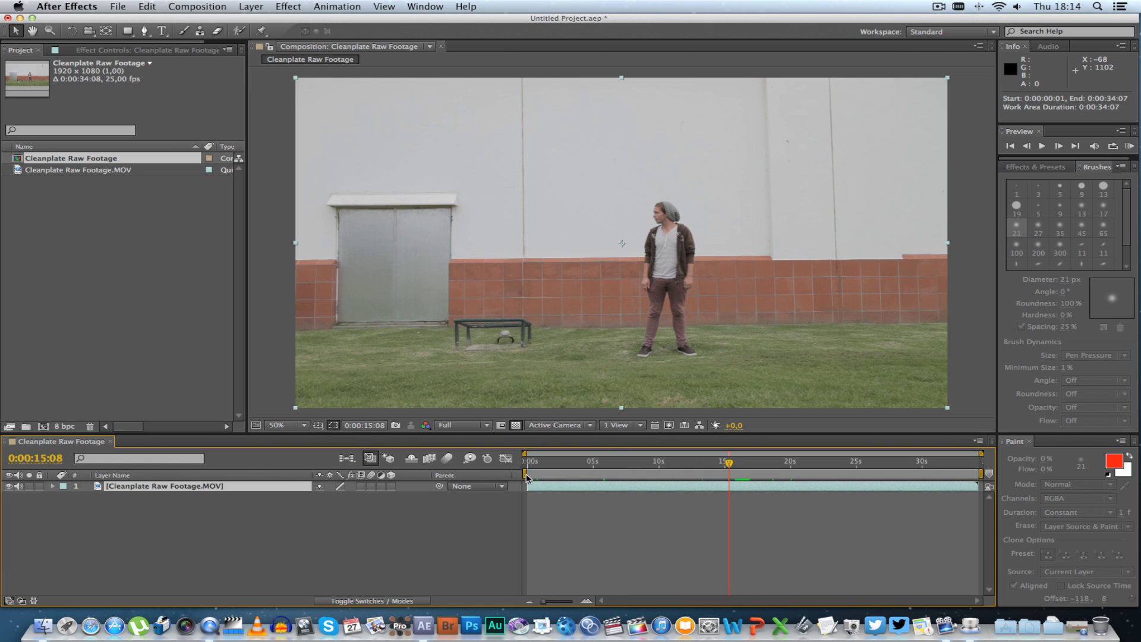
left_click_drag(526, 477, 794, 464)
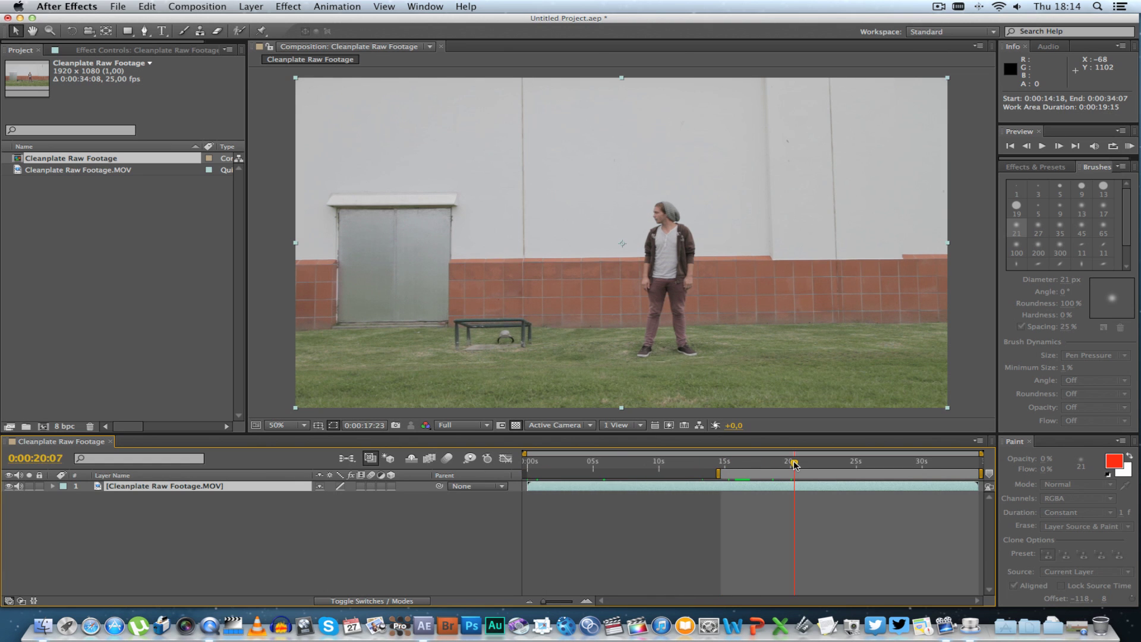
left_click_drag(969, 478, 726, 464)
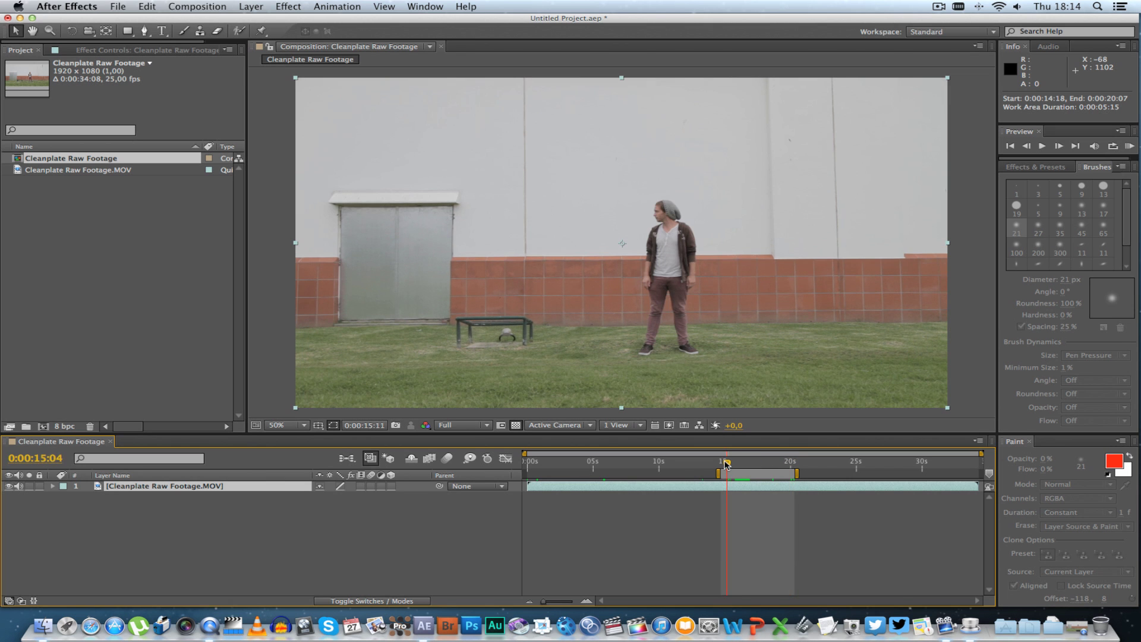
key("KP_0")
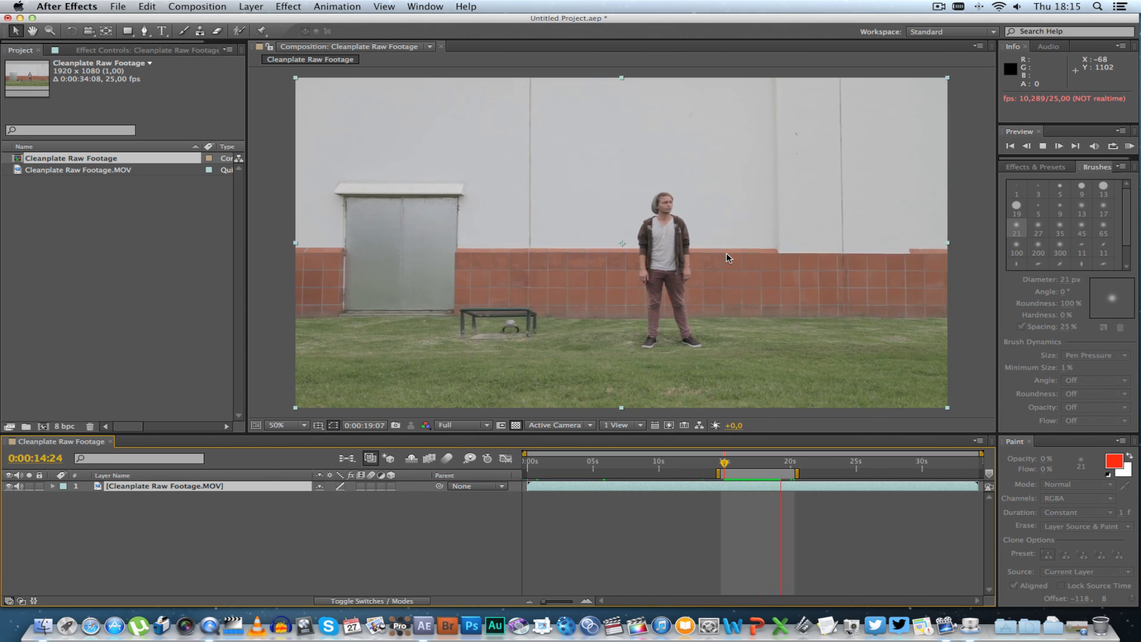
left_click_drag(766, 462, 721, 462)
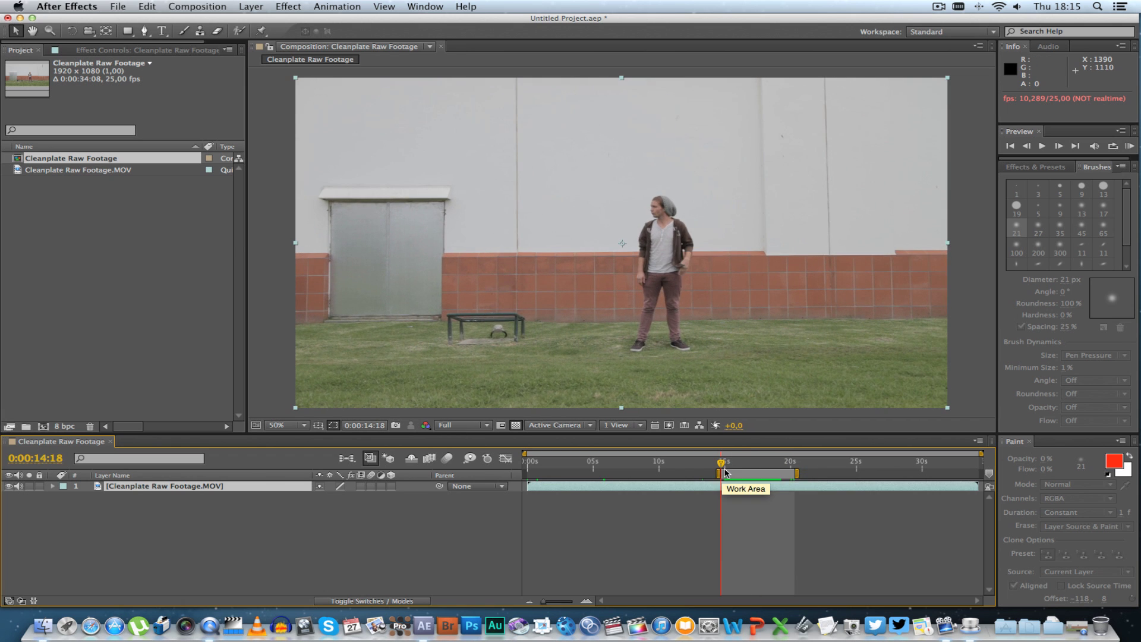
Step: Save the current frame as a file named Frame1.psd and render it from the Render Queue
left_click(211, 7)
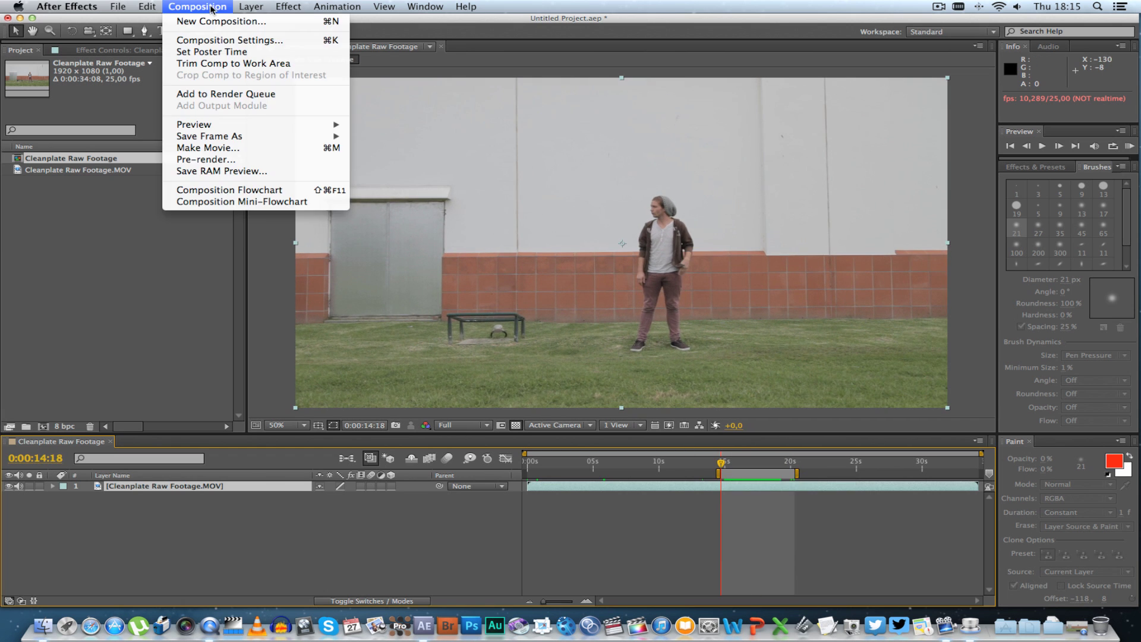
mouse_move(249, 138)
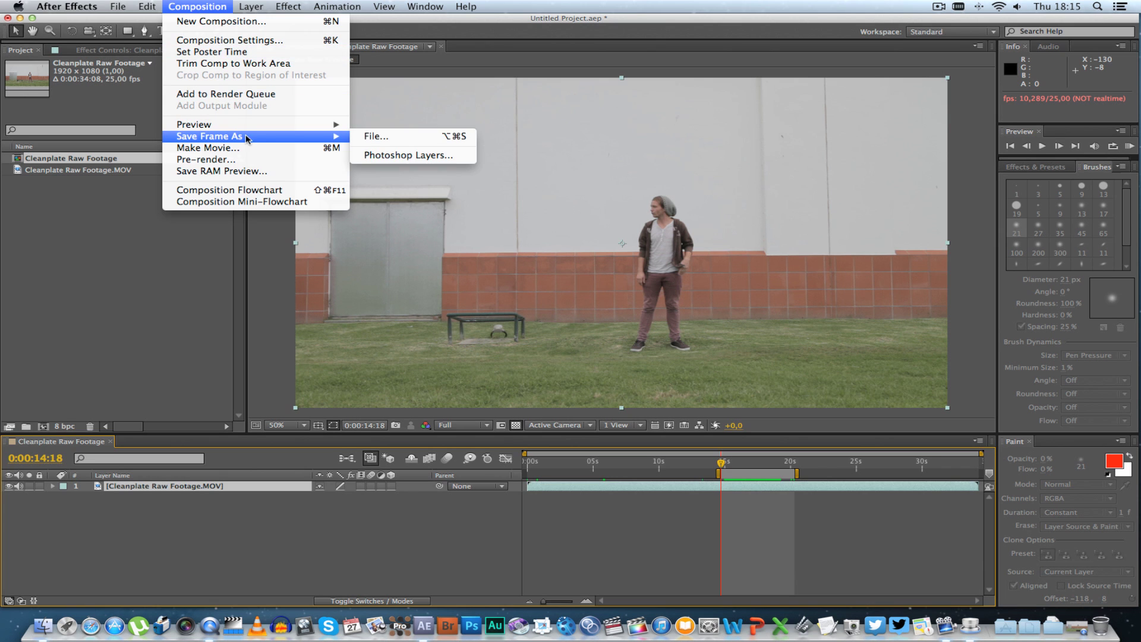
left_click(406, 139)
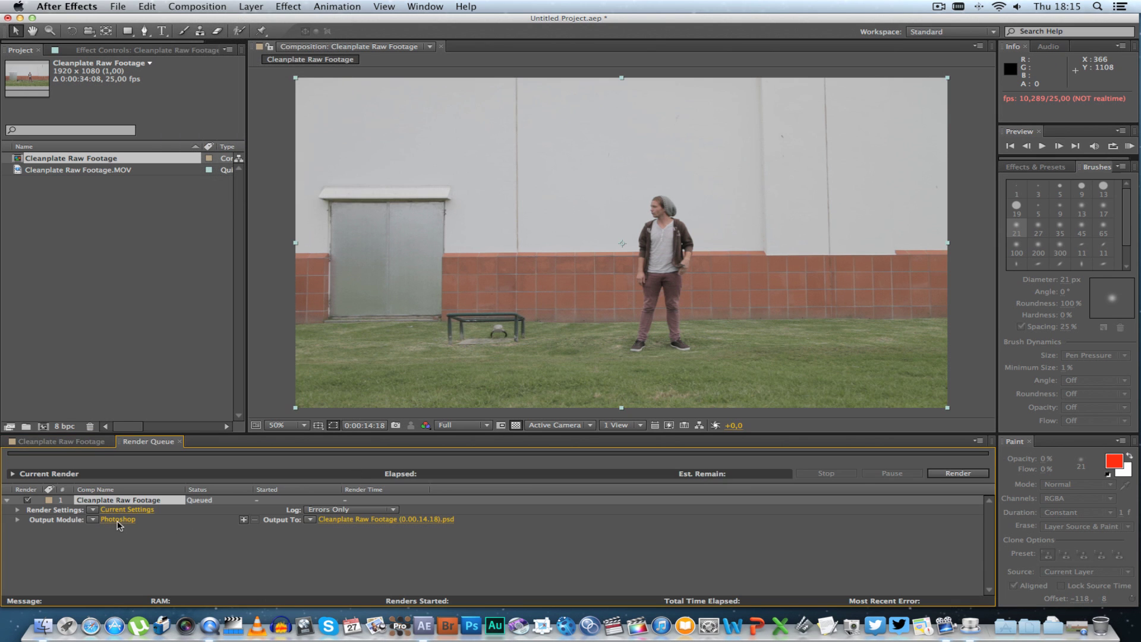
left_click(364, 520)
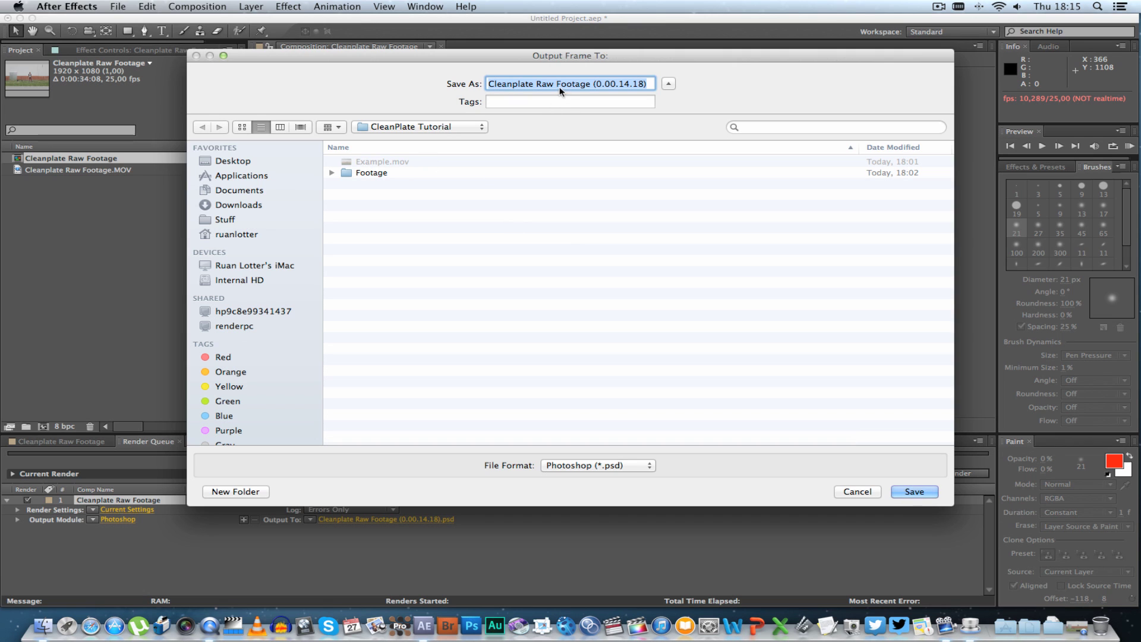
left_click(576, 84)
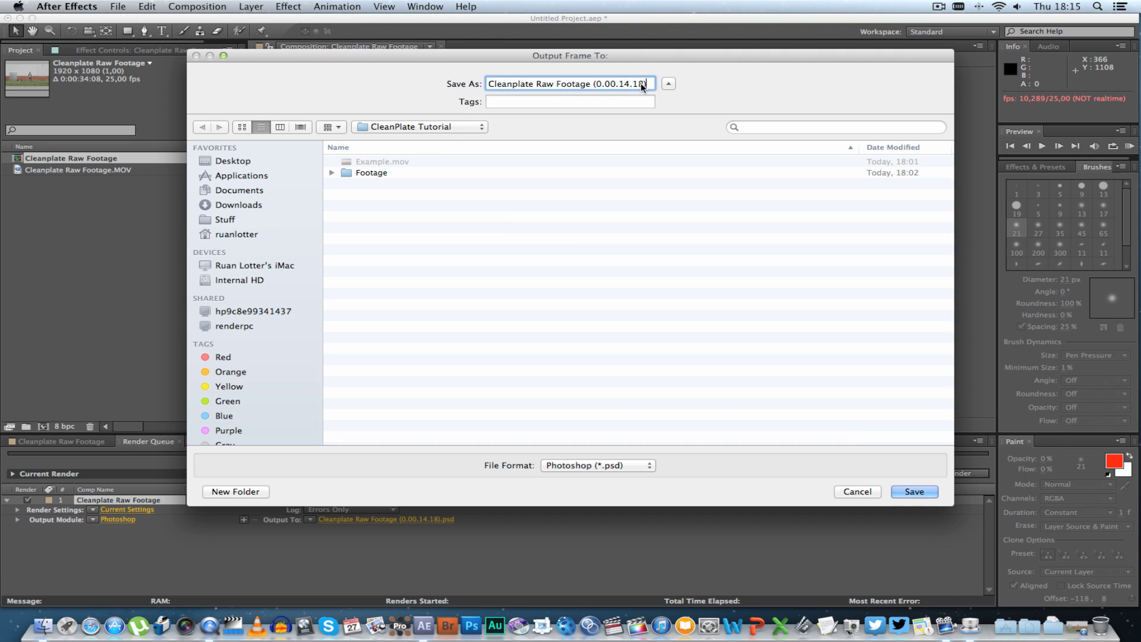
left_click_drag(640, 84, 480, 81)
type("Frame1")
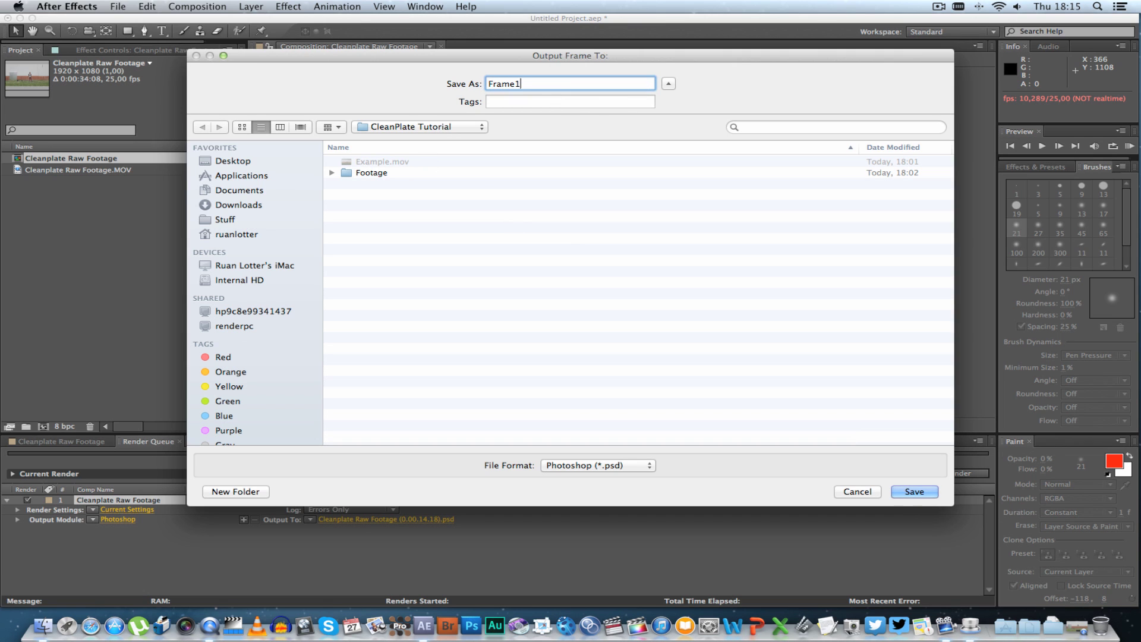
left_click(913, 491)
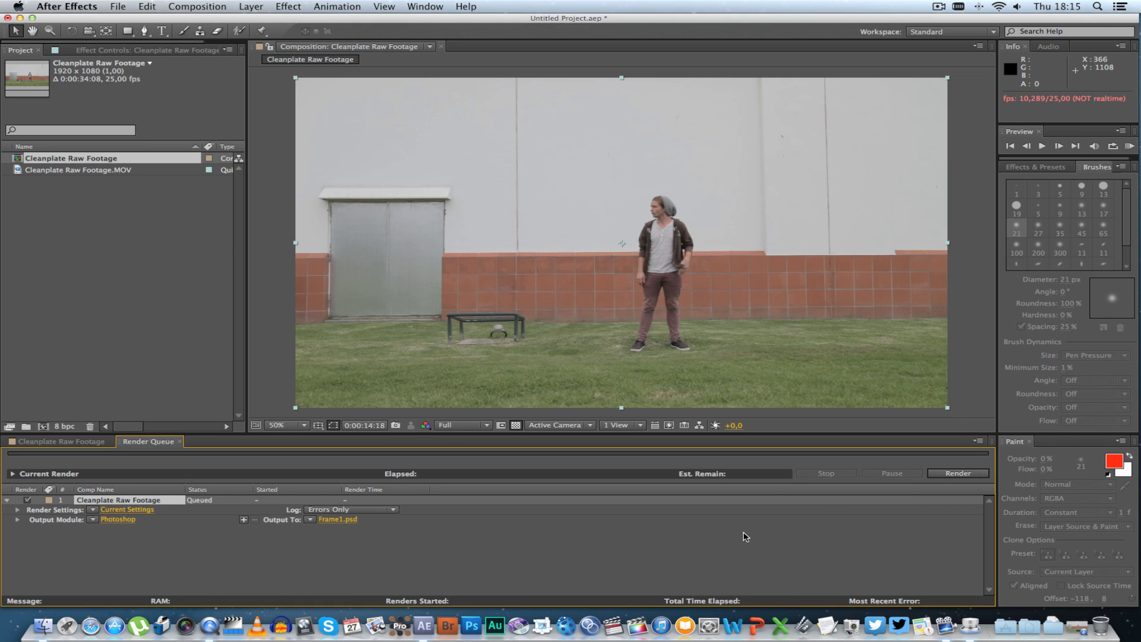
left_click(956, 473)
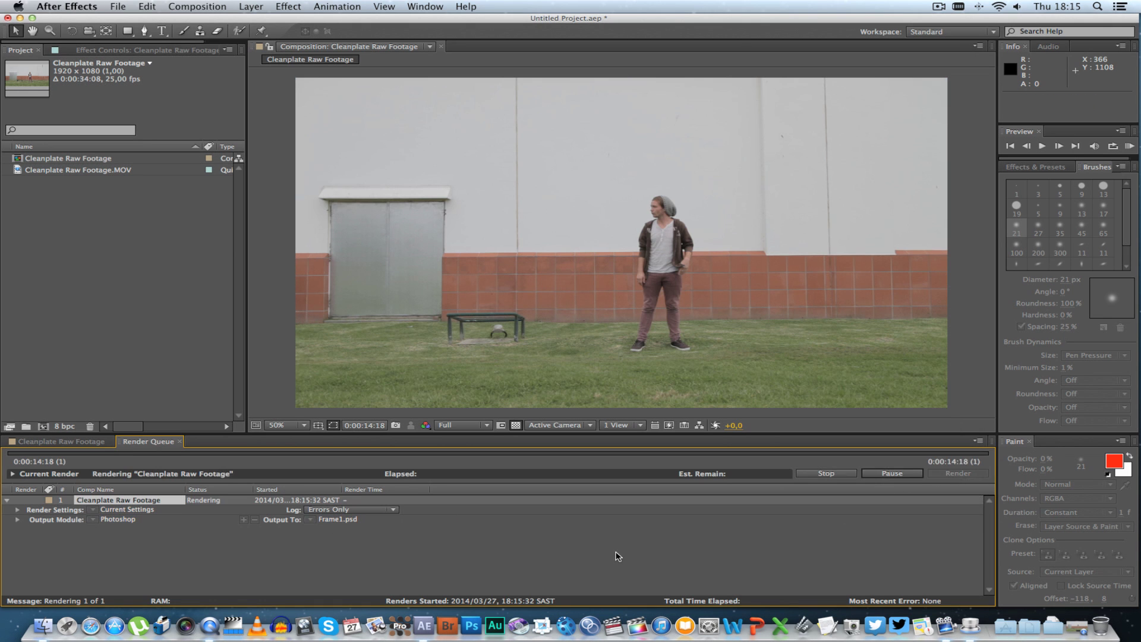
Step: Open Frame1.psd from the CleanPlate Tutorial folder with Adobe Photoshop CS5
left_click(48, 622)
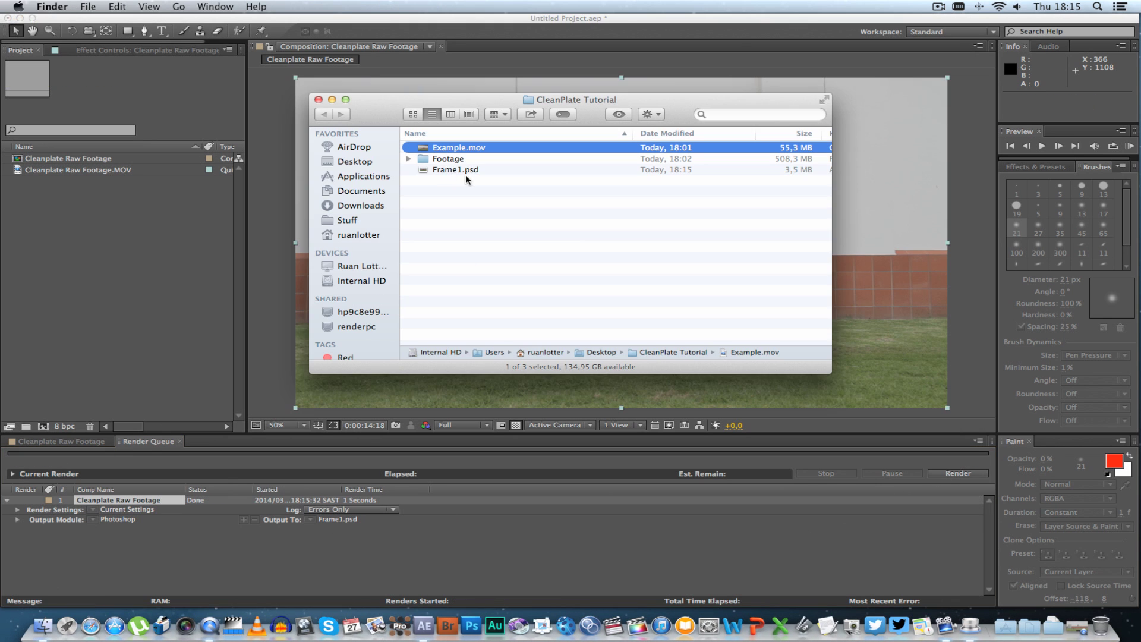
right_click(457, 172)
mouse_move(496, 188)
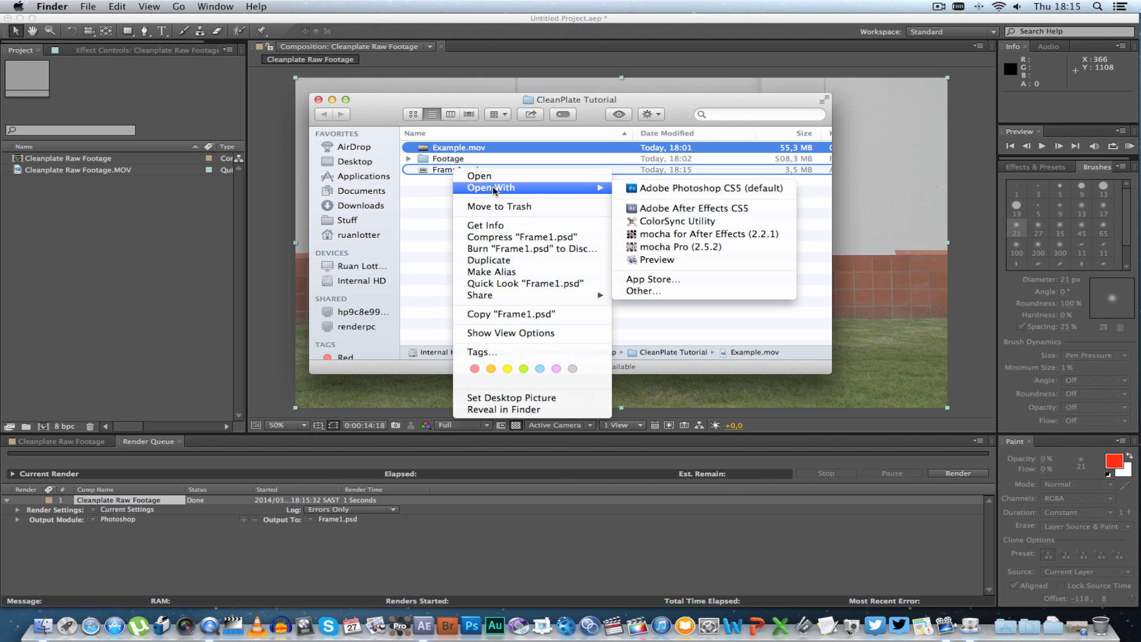
left_click(670, 190)
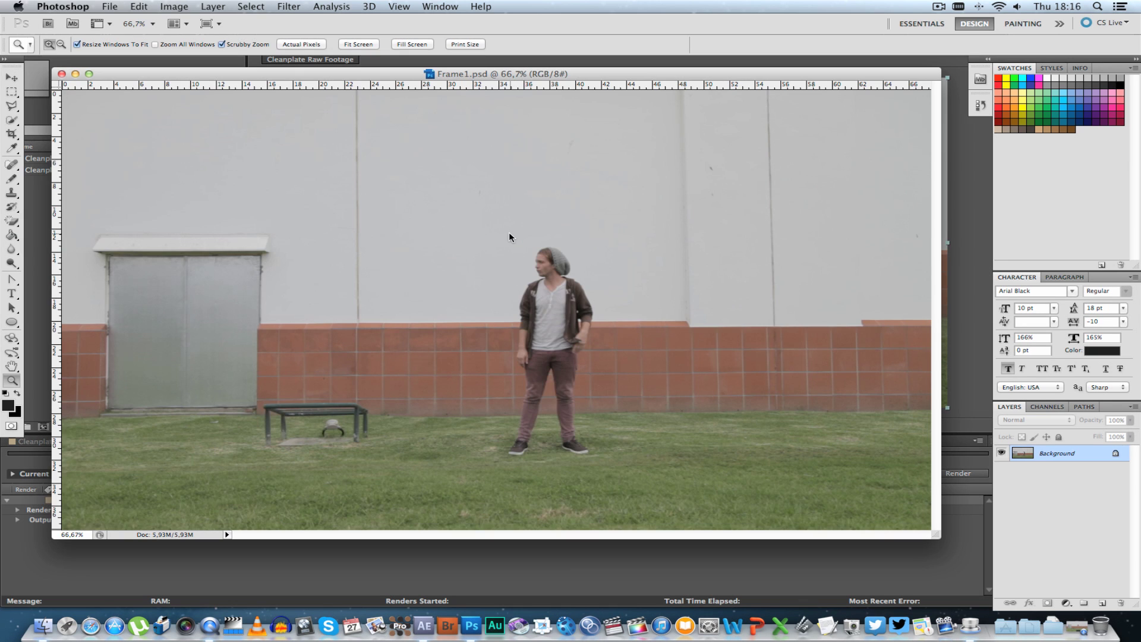
Step: Pick the Clone Stamp with a 27 px, 36% hardness brush and zoom in around the man
left_click(12, 194)
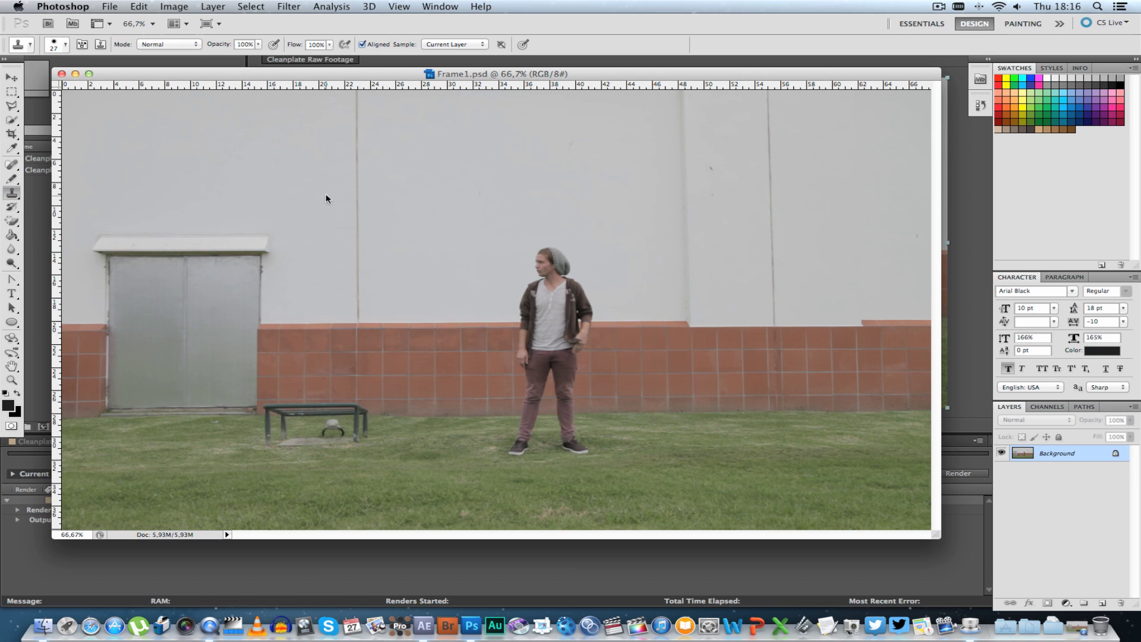
left_click(66, 44)
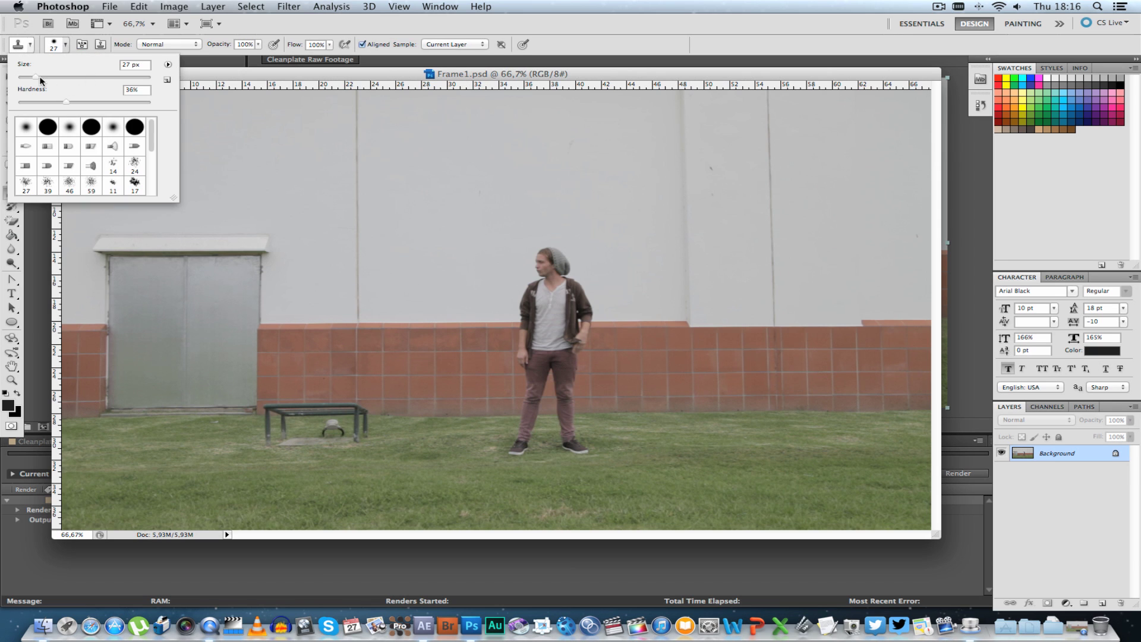
left_click(252, 69)
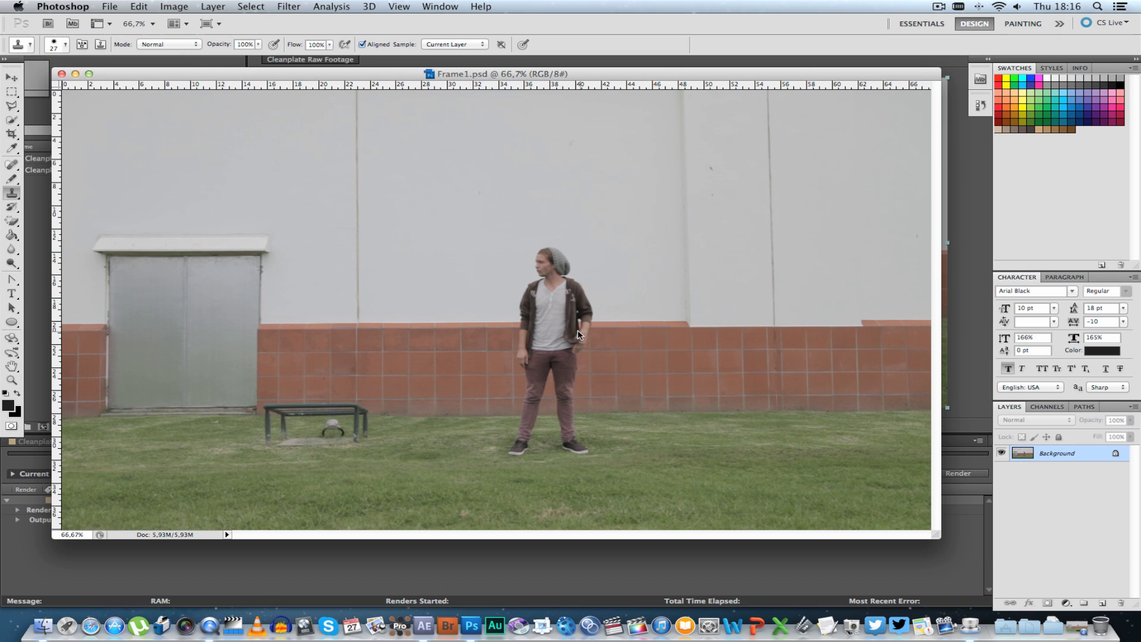
left_click(12, 263)
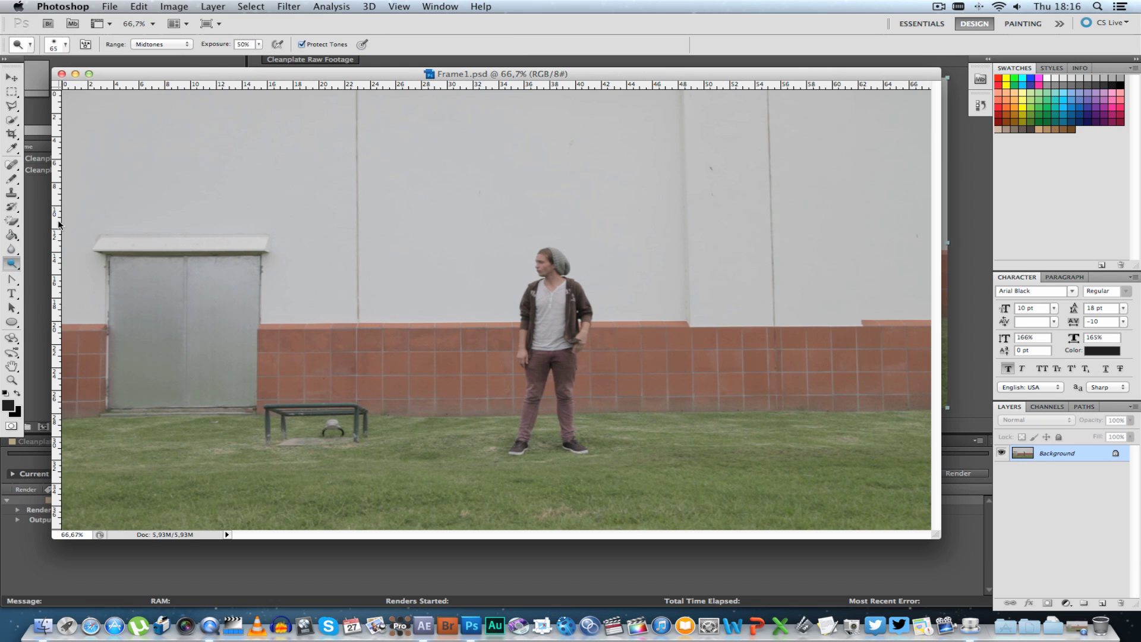
left_click(13, 380)
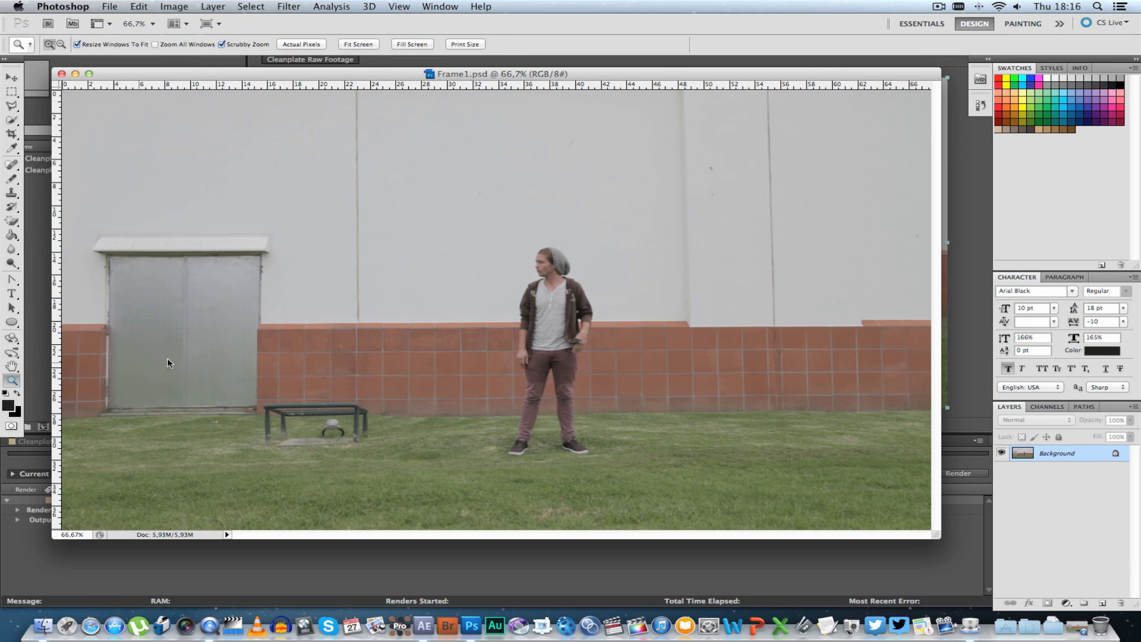
left_click_drag(568, 332, 504, 232)
left_click(12, 193)
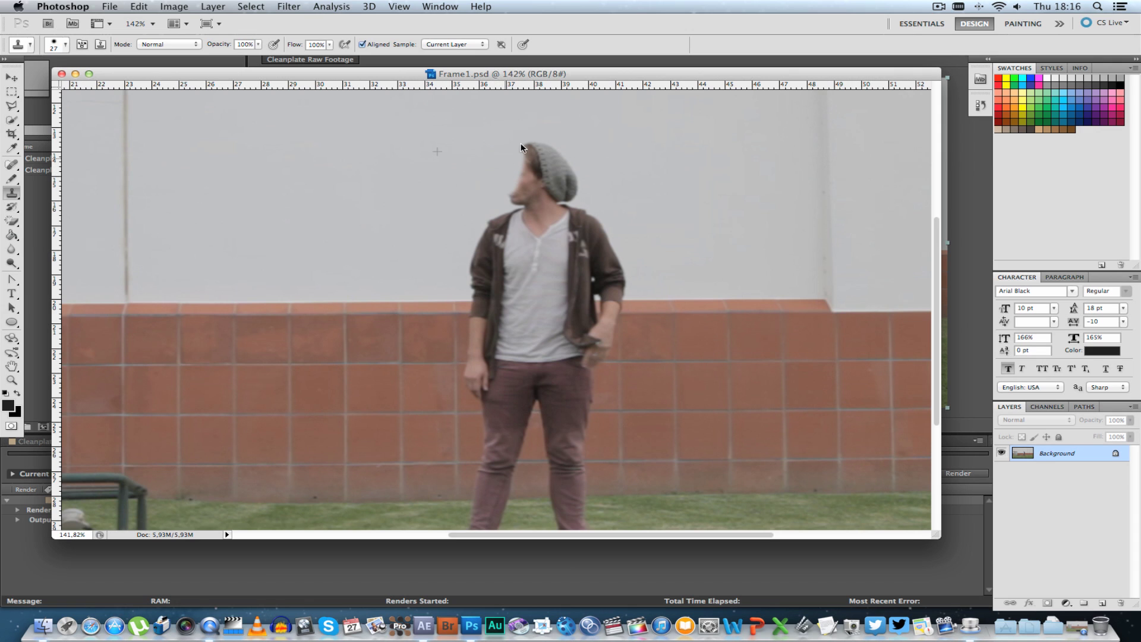
Step: Clone wall and brick texture over the actor's beanie, hand and sleeve
mouse_move(521, 147)
left_mouse_down()
mouse_move(547, 156)
mouse_move(499, 191)
mouse_move(568, 181)
mouse_move(512, 197)
mouse_move(570, 196)
mouse_move(594, 228)
mouse_move(581, 239)
mouse_move(613, 272)
mouse_move(600, 280)
mouse_move(584, 261)
mouse_move(564, 274)
mouse_move(505, 235)
mouse_move(547, 276)
mouse_move(529, 294)
left_mouse_up()
left_click_drag(612, 324, 618, 360)
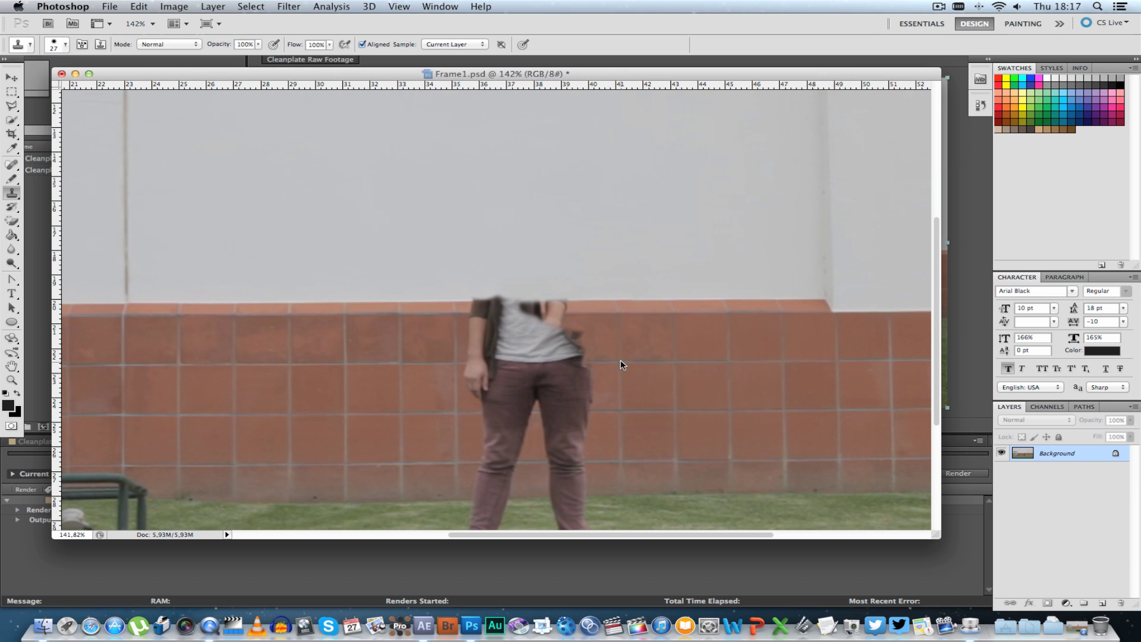
left_click(416, 362, "alt")
mouse_move(470, 362)
left_mouse_down()
mouse_move(482, 339)
mouse_move(464, 300)
mouse_move(488, 399)
mouse_move(534, 400)
mouse_move(529, 309)
mouse_move(620, 361)
mouse_move(519, 357)
mouse_move(568, 304)
mouse_move(587, 406)
mouse_move(547, 427)
mouse_move(557, 471)
left_mouse_up()
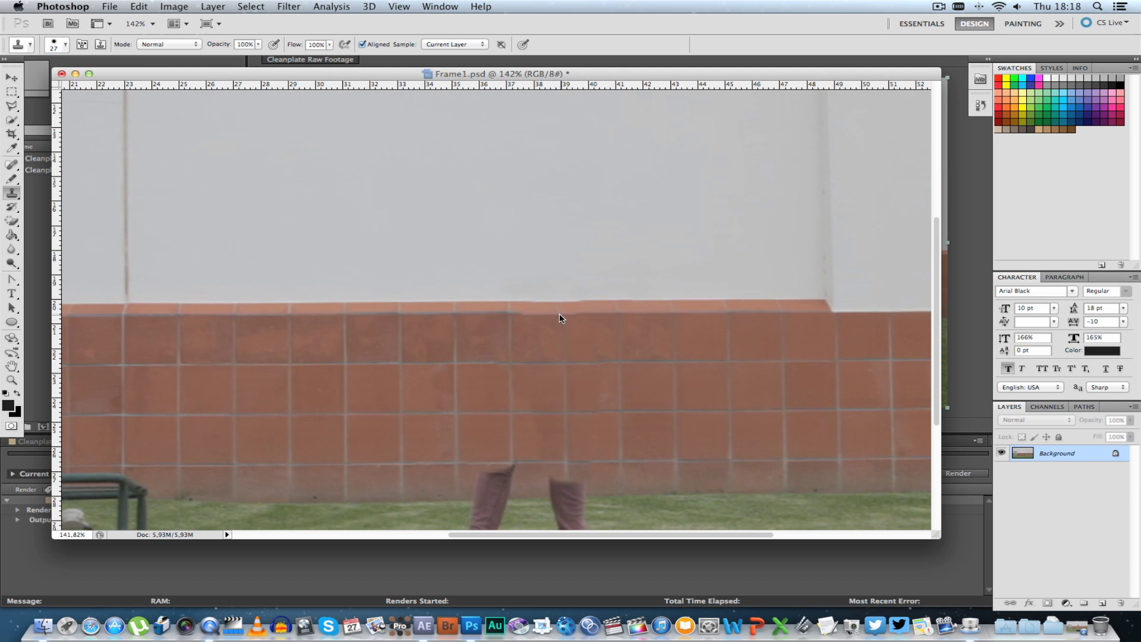
mouse_move(559, 318)
left_mouse_down()
mouse_move(560, 333)
mouse_move(517, 316)
mouse_move(561, 315)
left_mouse_up()
Step: Clone grass over the remaining leg and shoe, then fit the whole image on screen
left_click_drag(496, 466, 514, 475)
scroll(628, 498, "down", 5)
left_click_drag(451, 437, 499, 416)
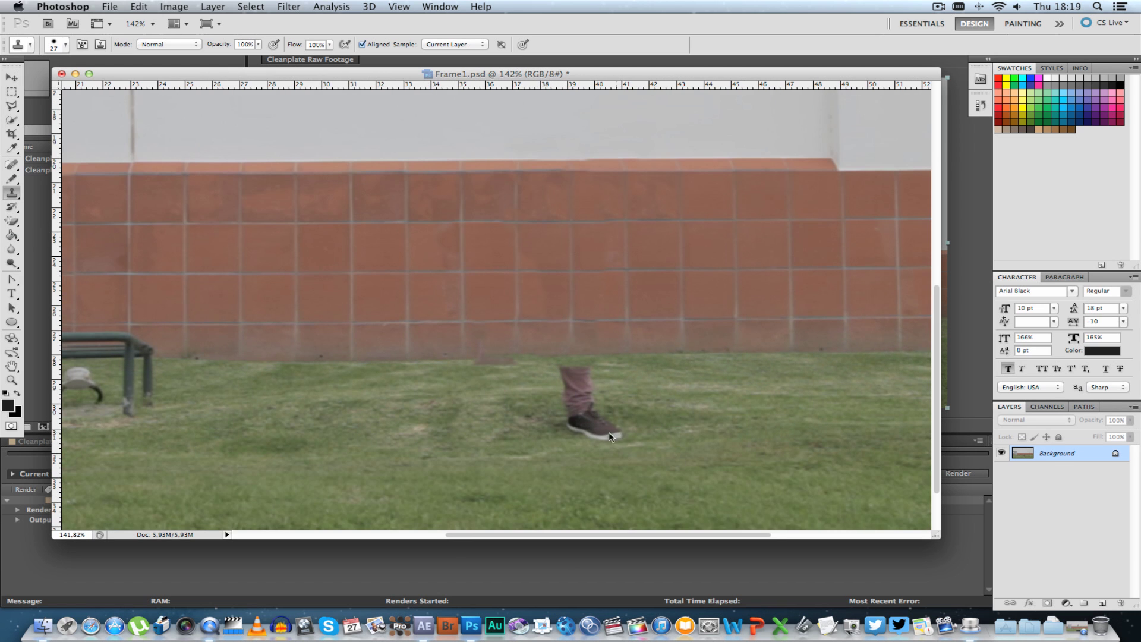
left_click_drag(610, 437, 579, 368)
scroll(494, 339, "down", 1)
key("z")
key("ctrl+0")
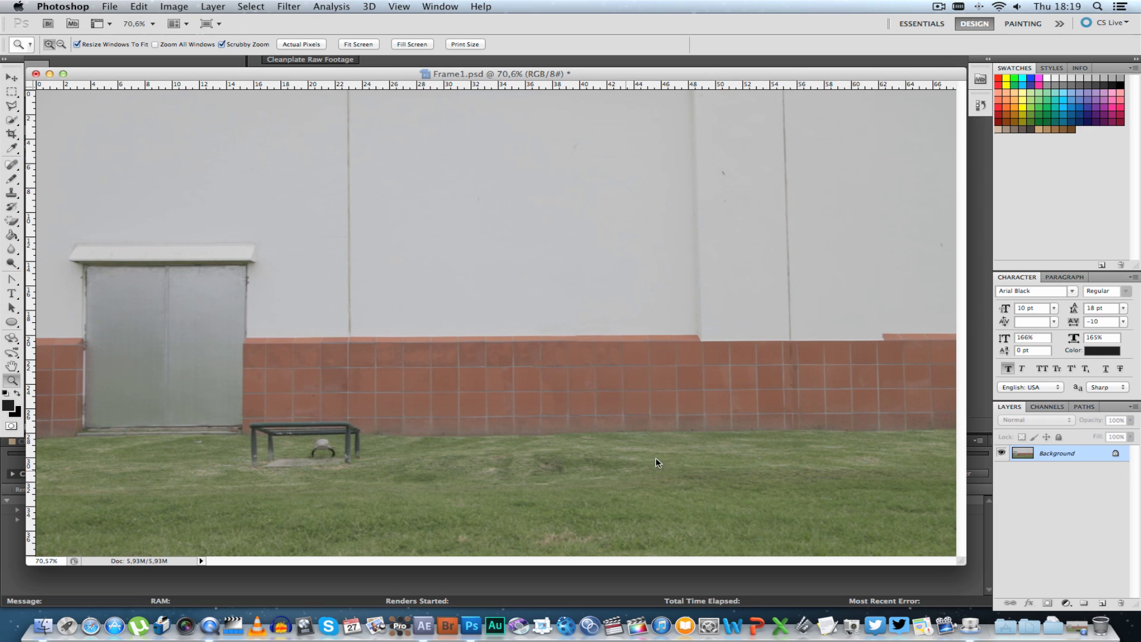
Step: Save a PNG copy named Frame1Clean.png, accepting the PNG options without interlacing
left_click(109, 7)
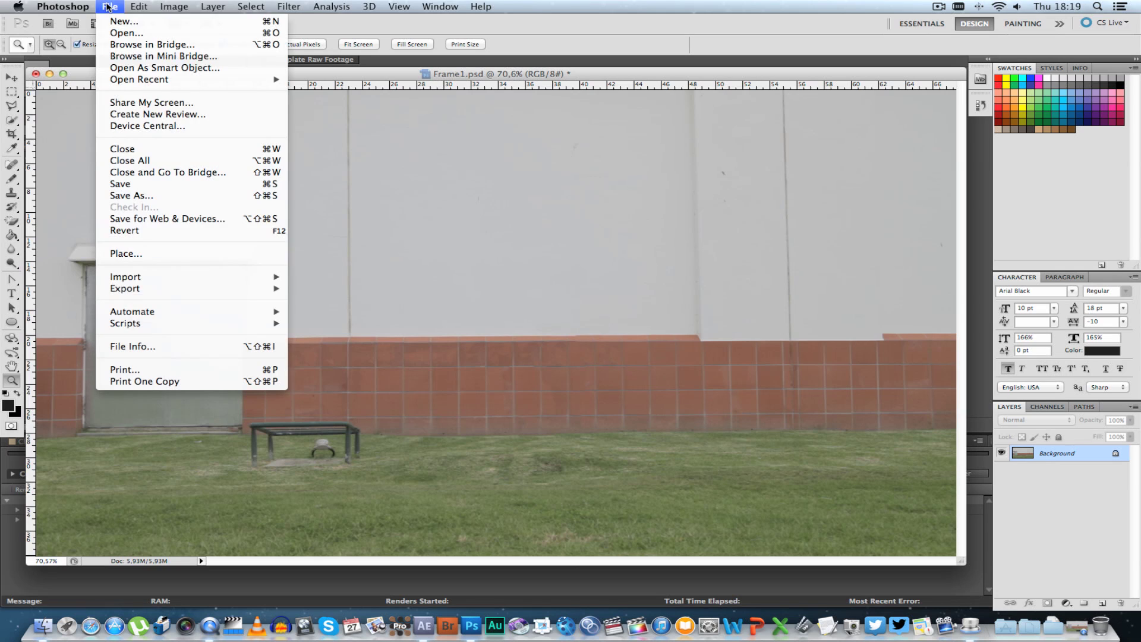
left_click(166, 197)
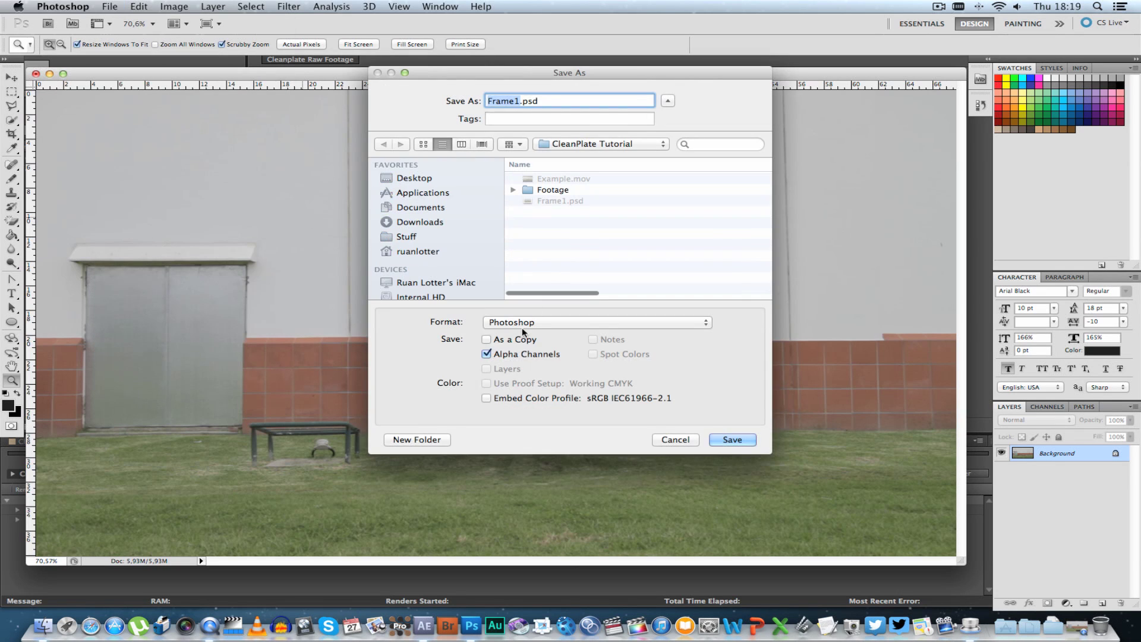
left_click(556, 322)
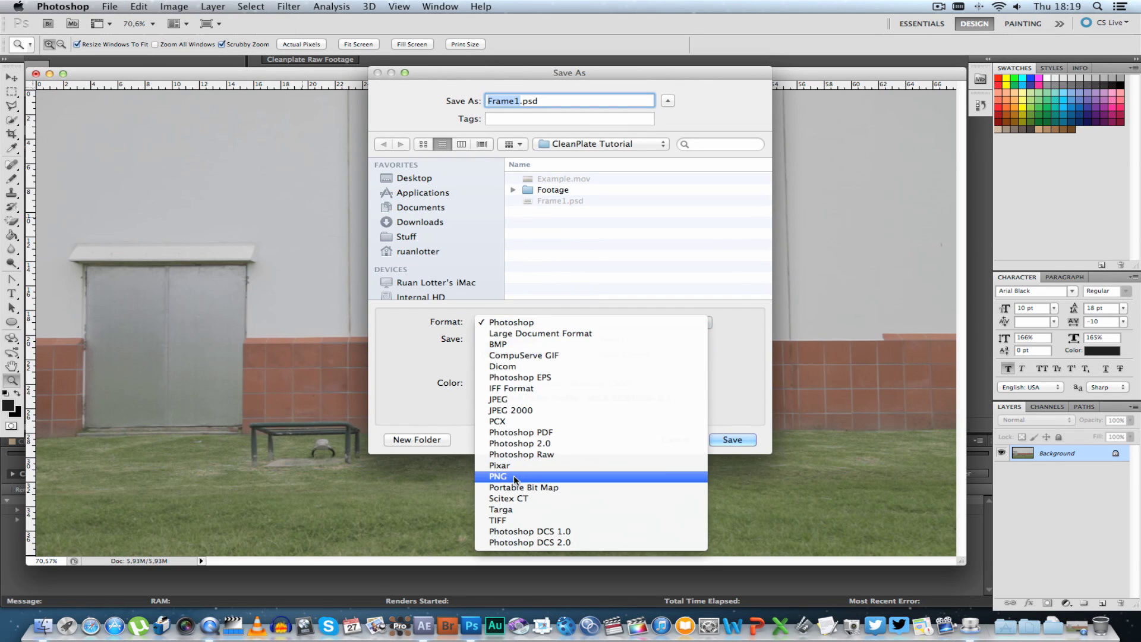
left_click(558, 479)
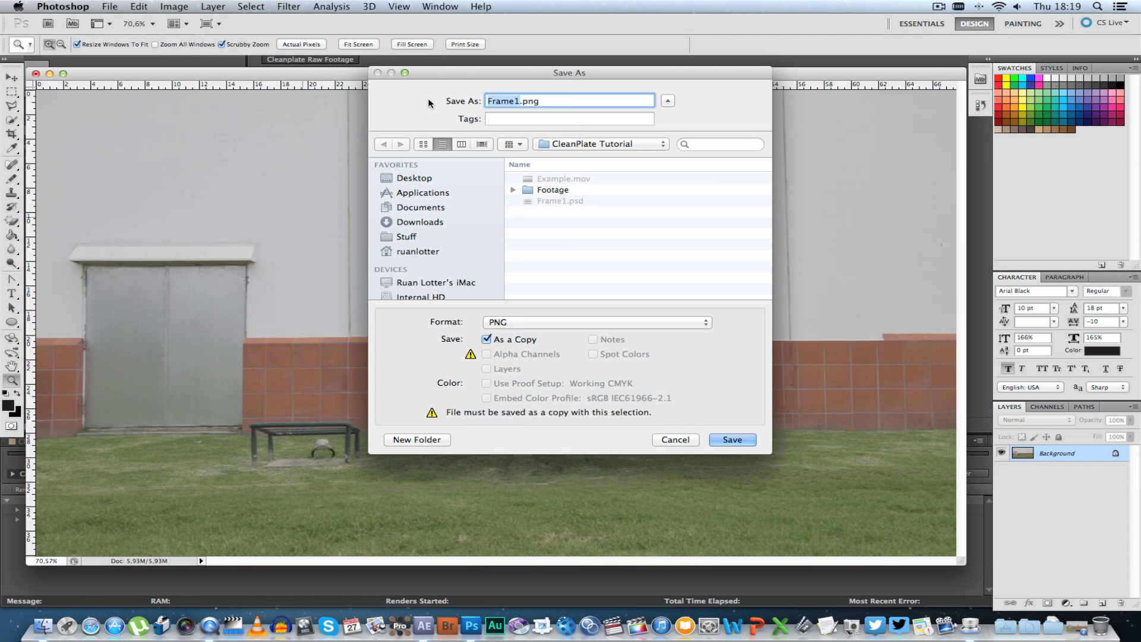
left_click(491, 101)
key("Right")
key("Right")
key("Right")
key("Right")
type("Clean")
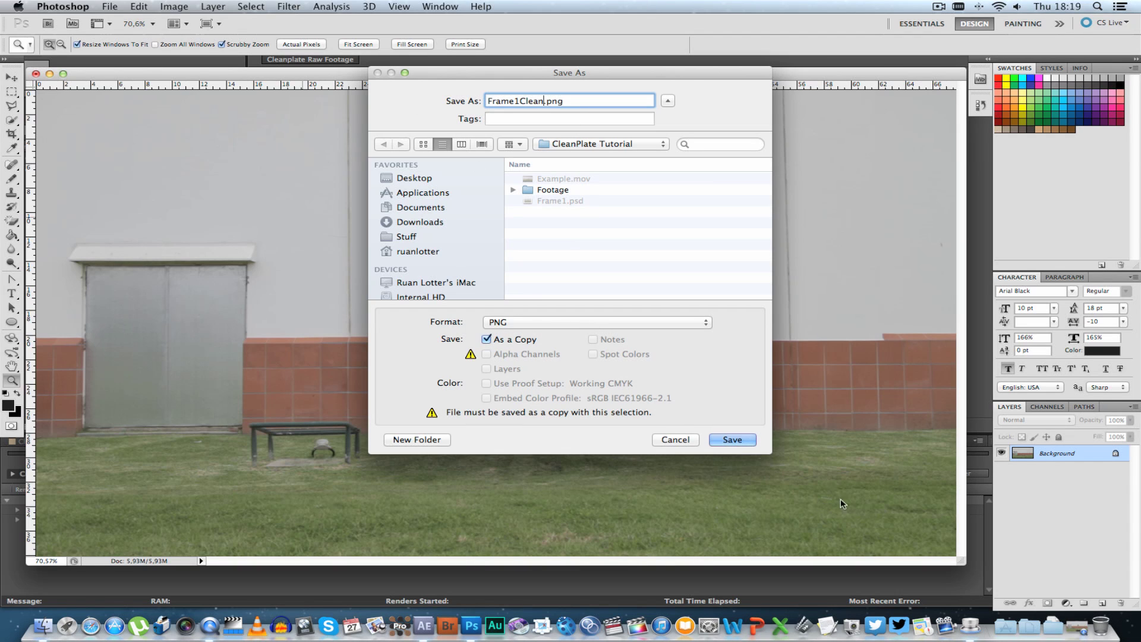
left_click(748, 440)
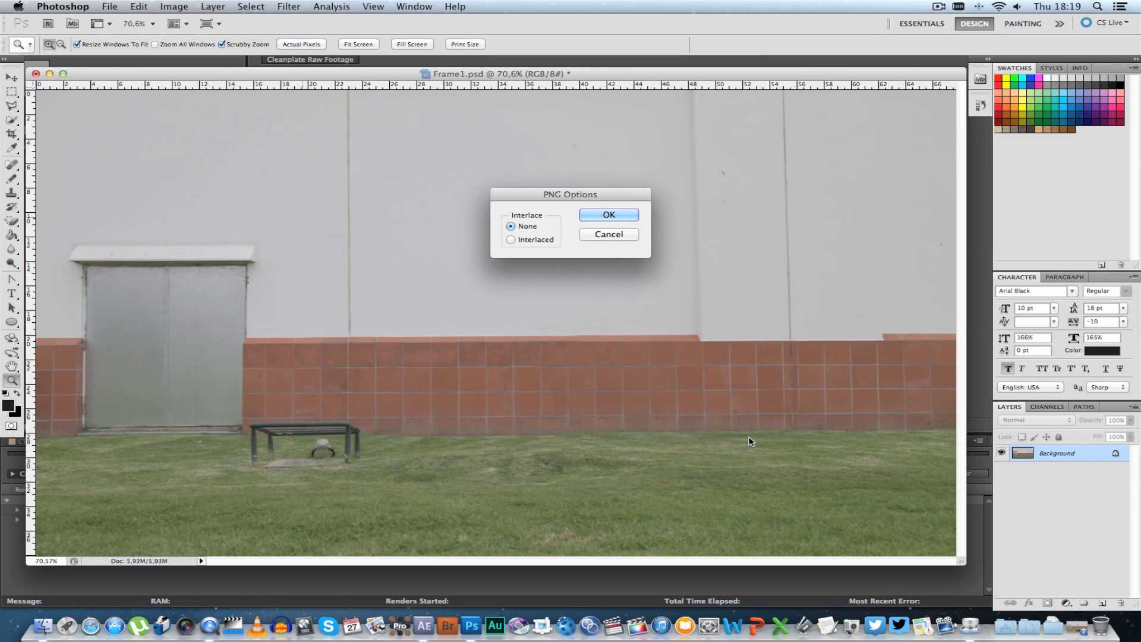
left_click(603, 217)
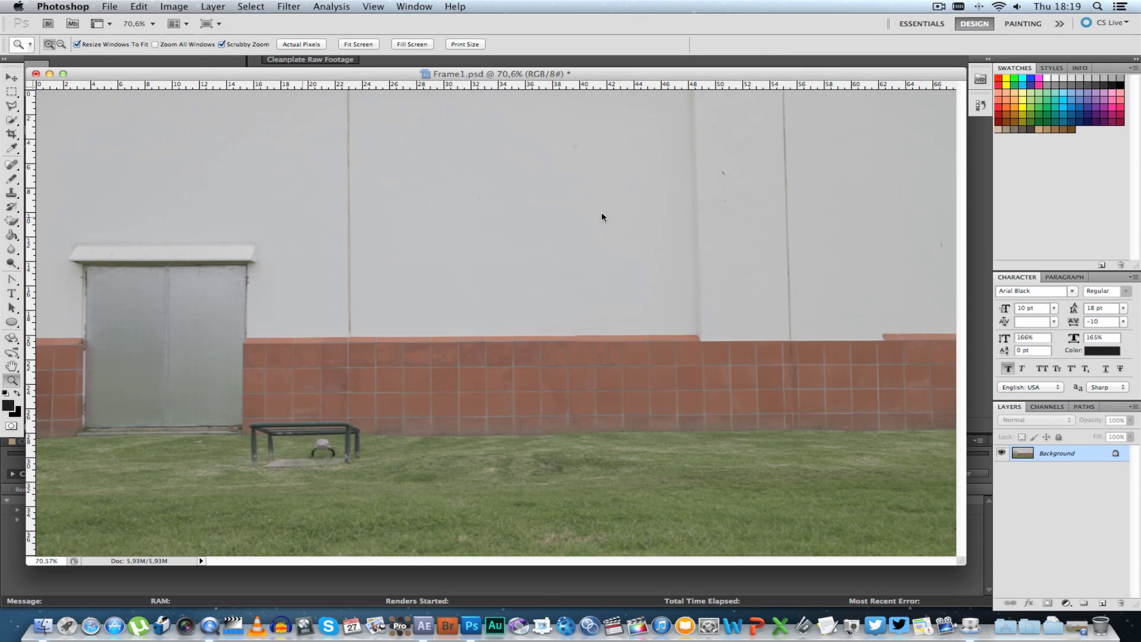
Step: Add a Null Object layer to the composition and rename it Tracker
key("super+Tab")
key("super+Tab")
key("super+Tab")
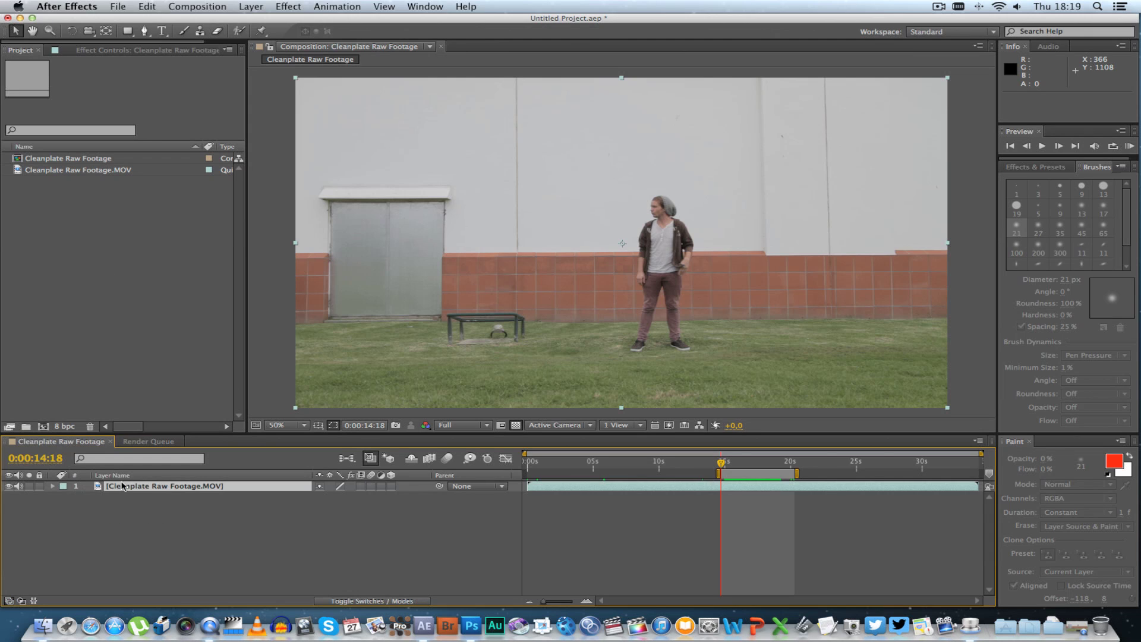
right_click(157, 490)
mouse_move(215, 496)
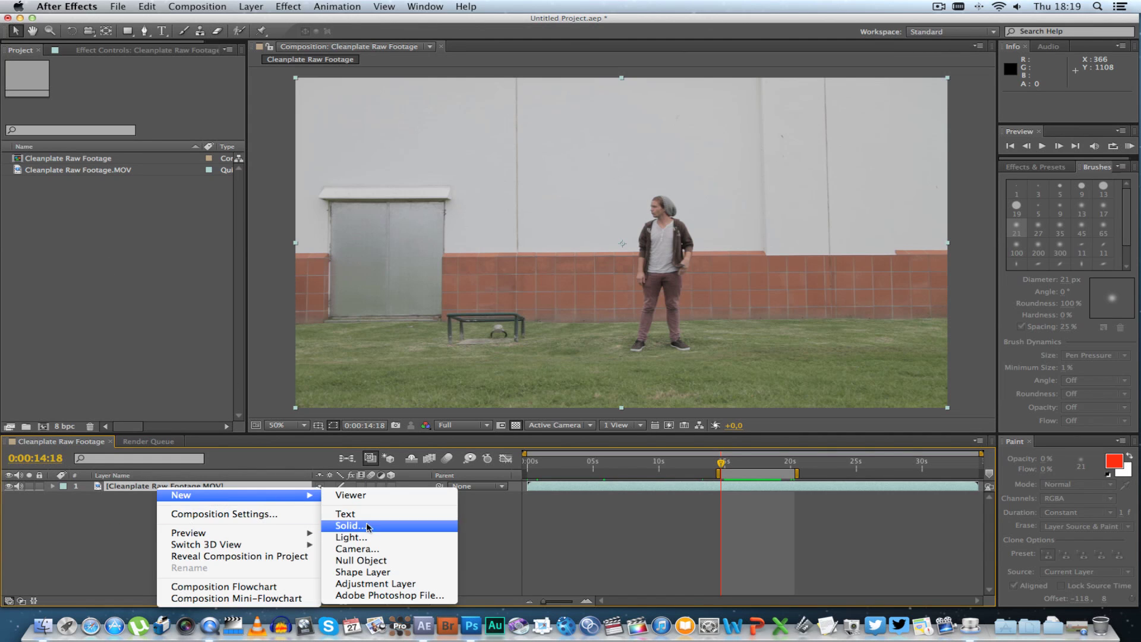
left_click(372, 560)
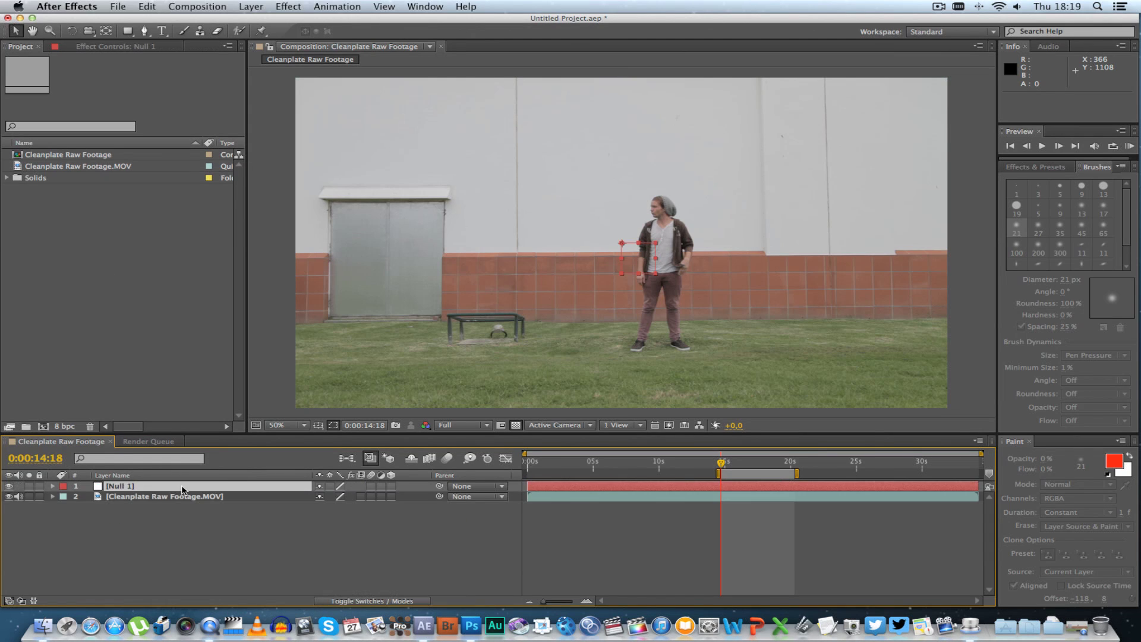
key("Return")
type("Trac")
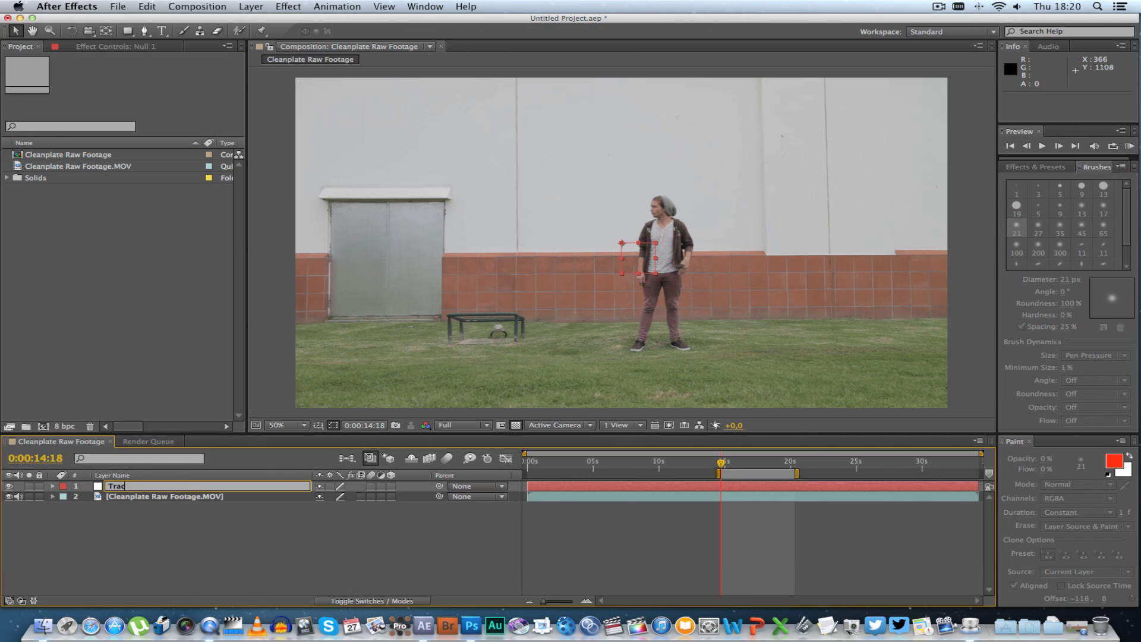
type("ker")
key("Return")
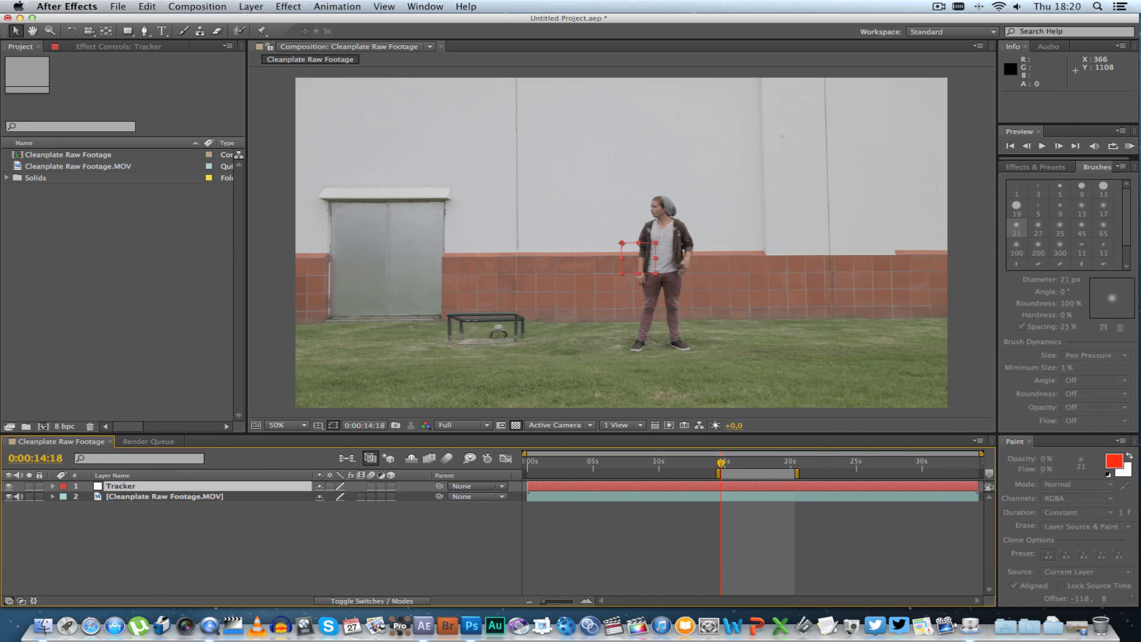
left_click(931, 33)
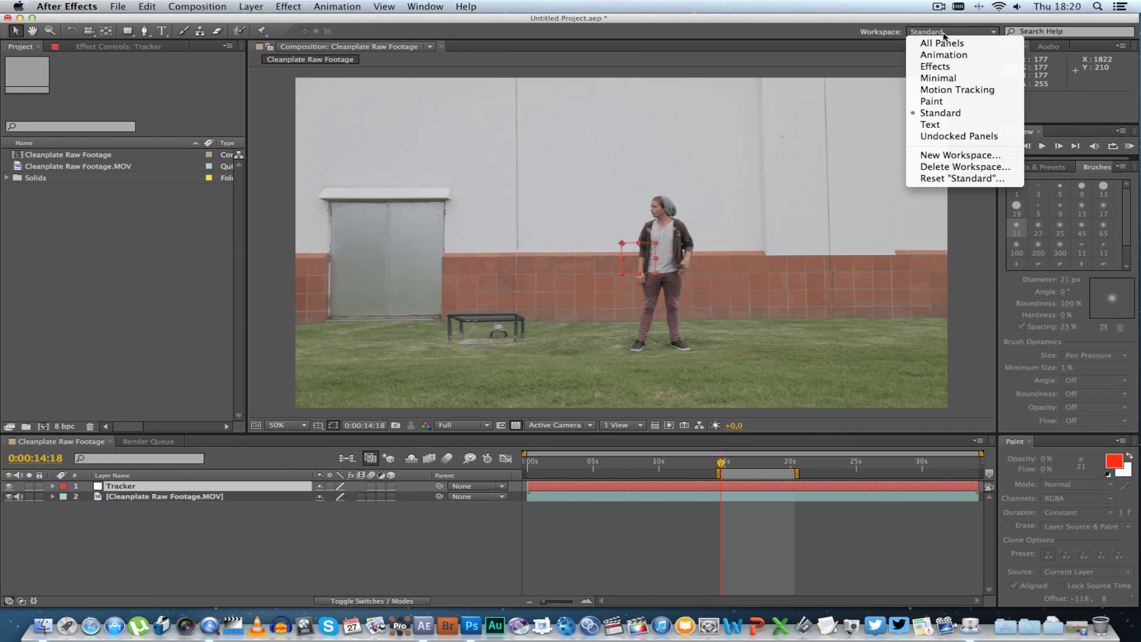
Step: In the Motion Tracking workspace, start Track Motion on the footage with Rotation and Scale checked
left_click(957, 90)
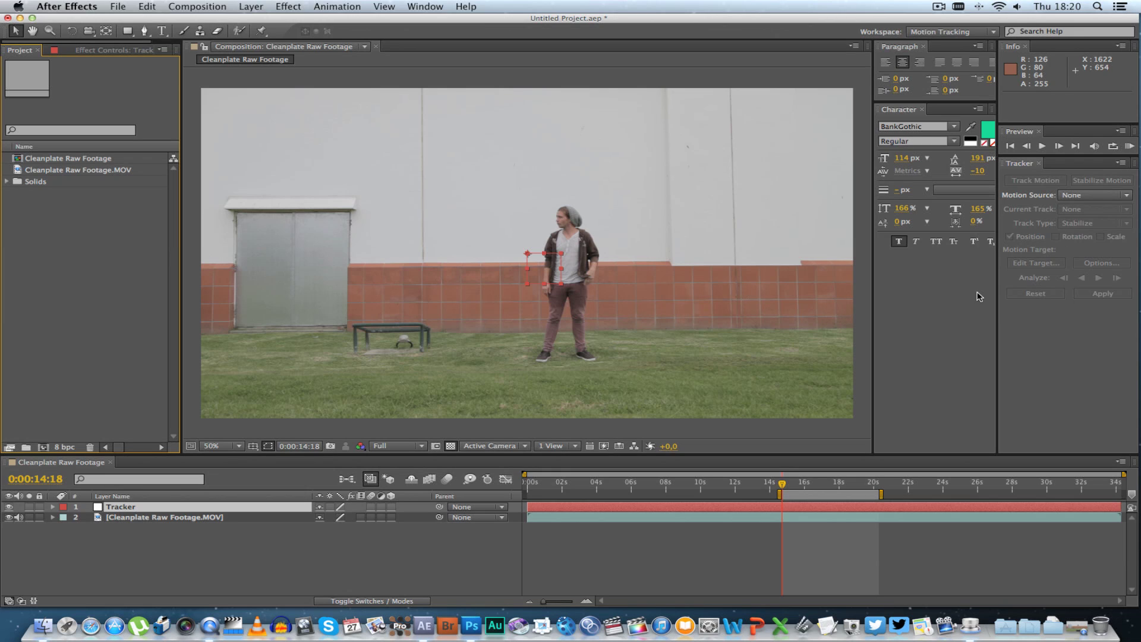
left_click(186, 518)
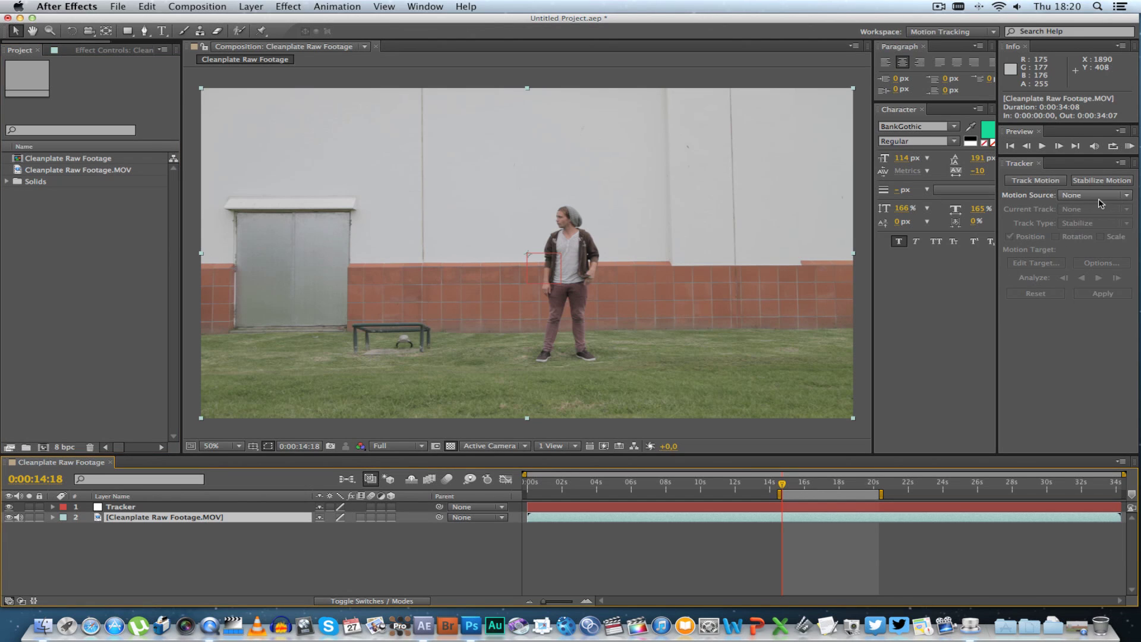
left_click(1039, 182)
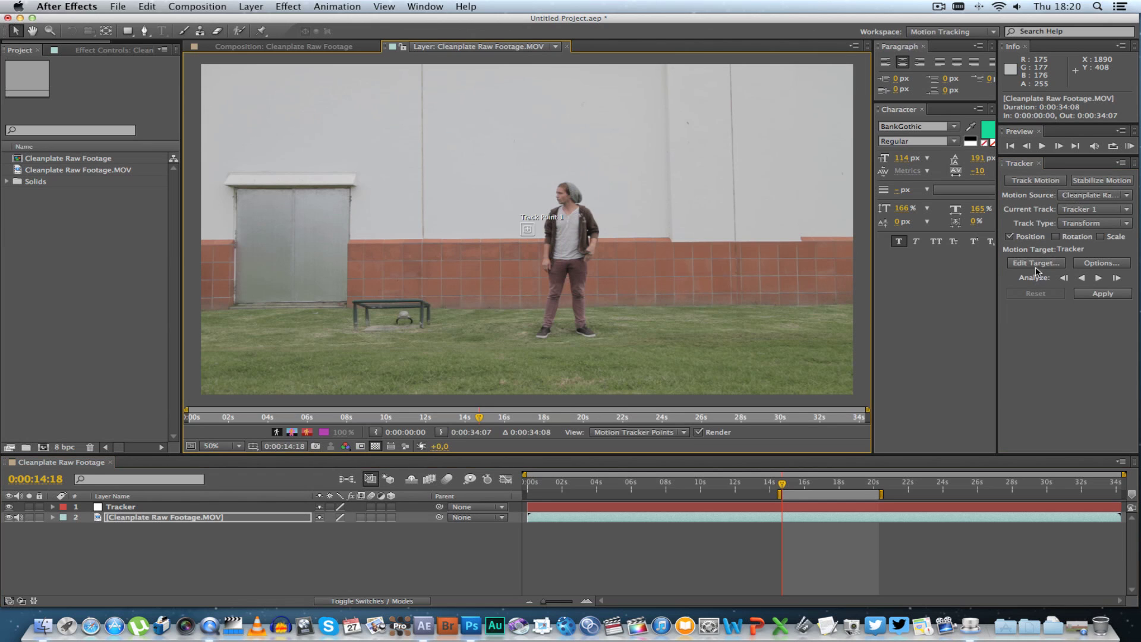
left_click(1056, 236)
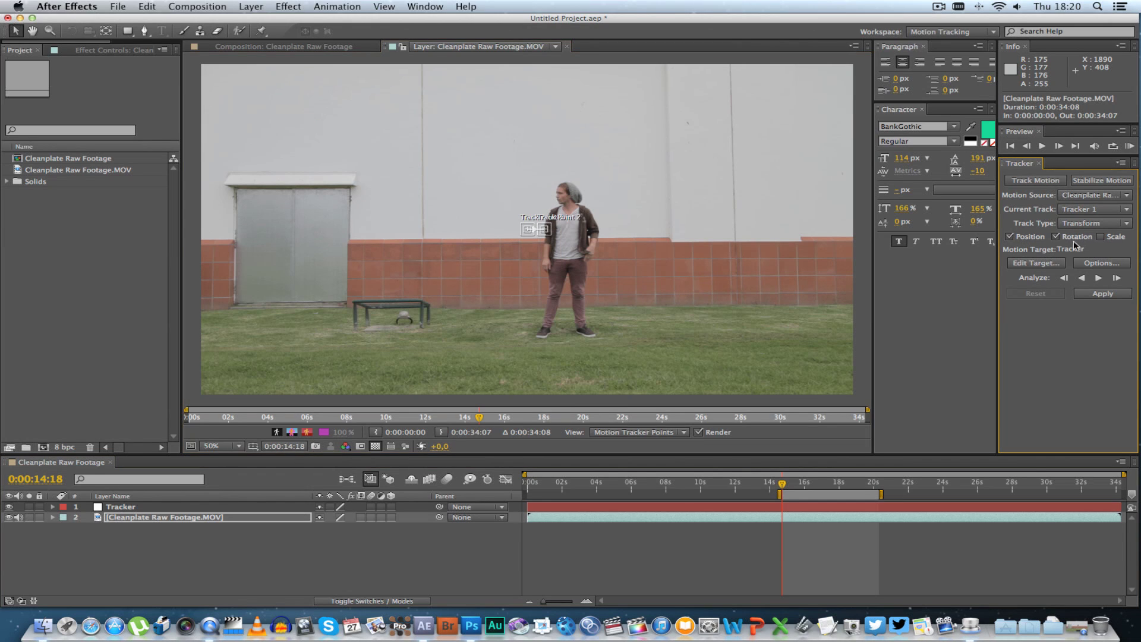
left_click(1100, 237)
Step: Move both track points onto the brick wall and enlarge Track Point 1's feature region
scroll(545, 238, "up", 4)
left_click_drag(522, 235, 313, 392)
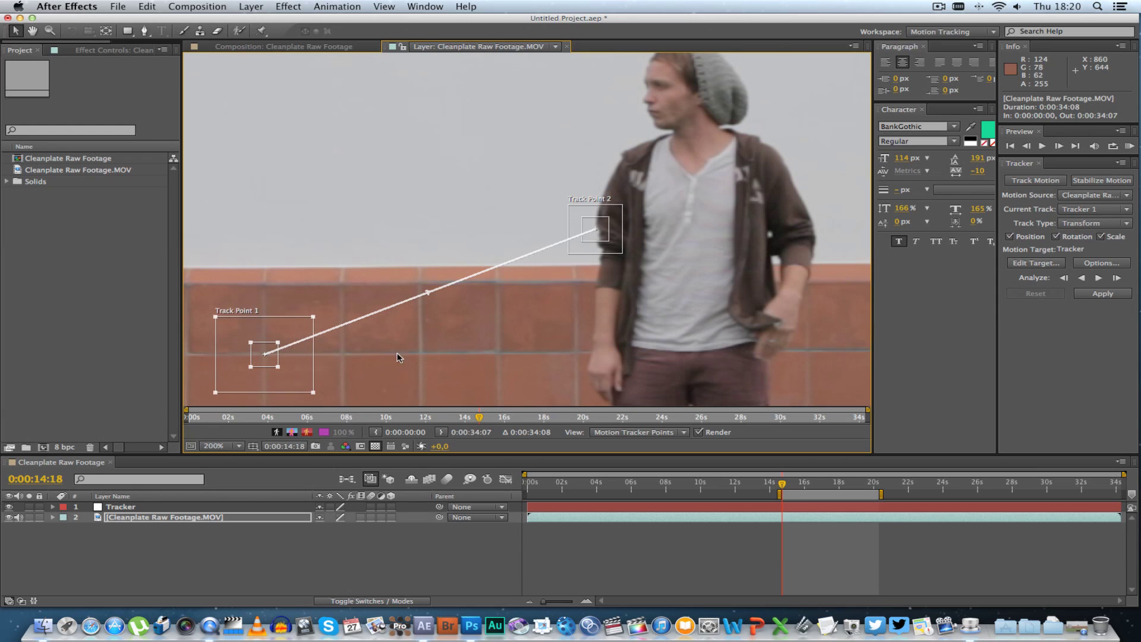
key("comma")
left_click_drag(580, 255, 686, 355)
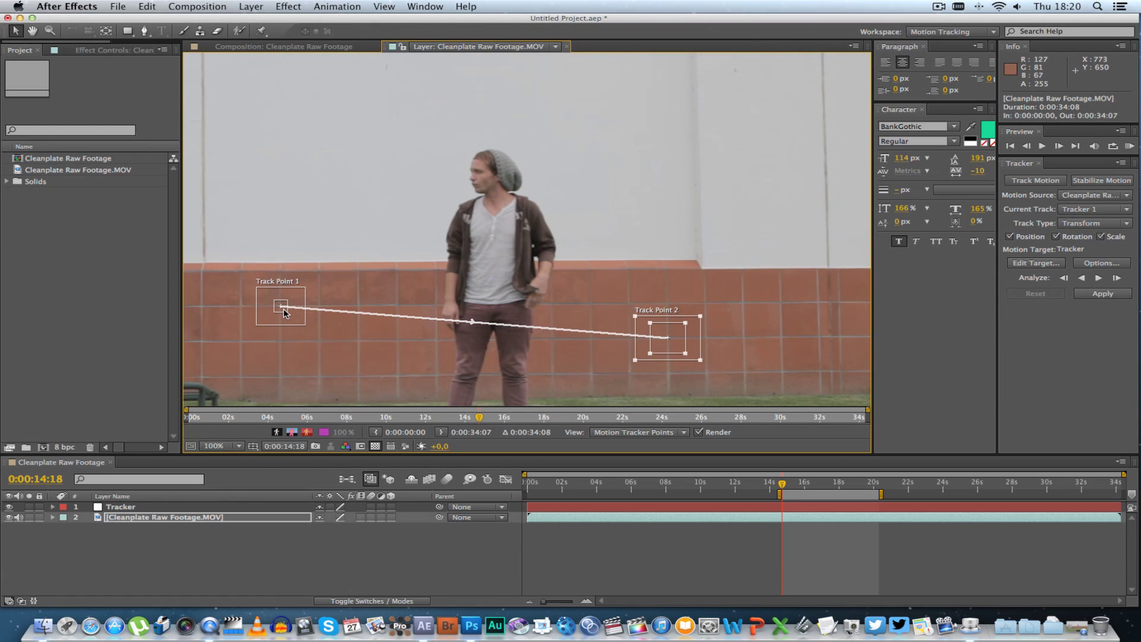
left_click_drag(288, 311, 310, 329)
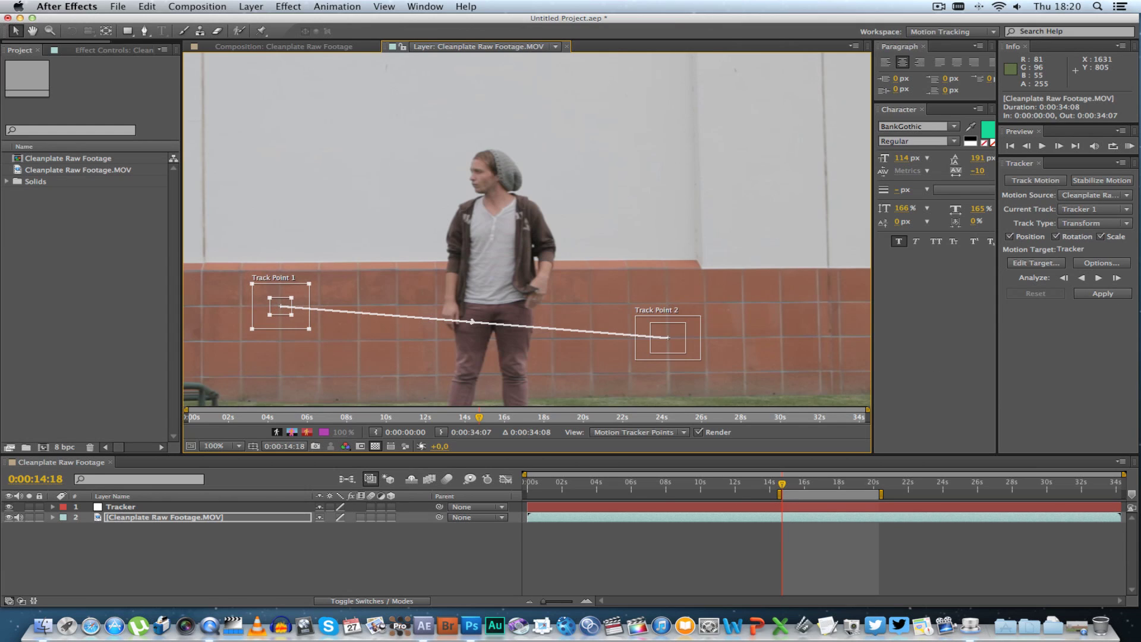
Step: Analyze both track points forward to 0:00:20:07, set Tracker as the target, and apply
left_click(1100, 278)
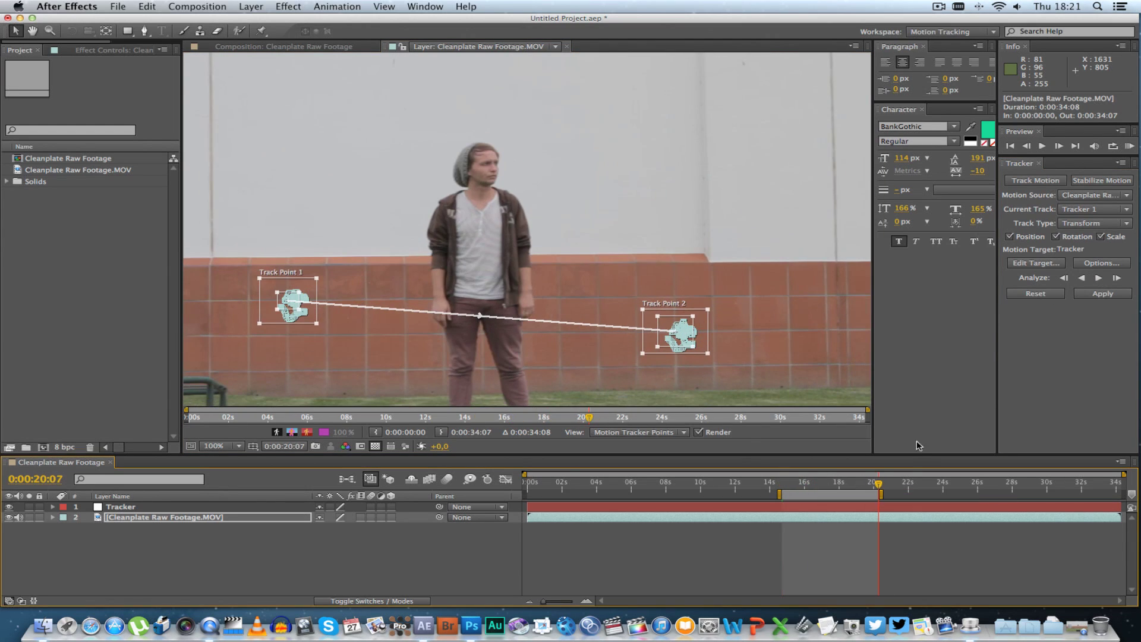
left_click(1033, 263)
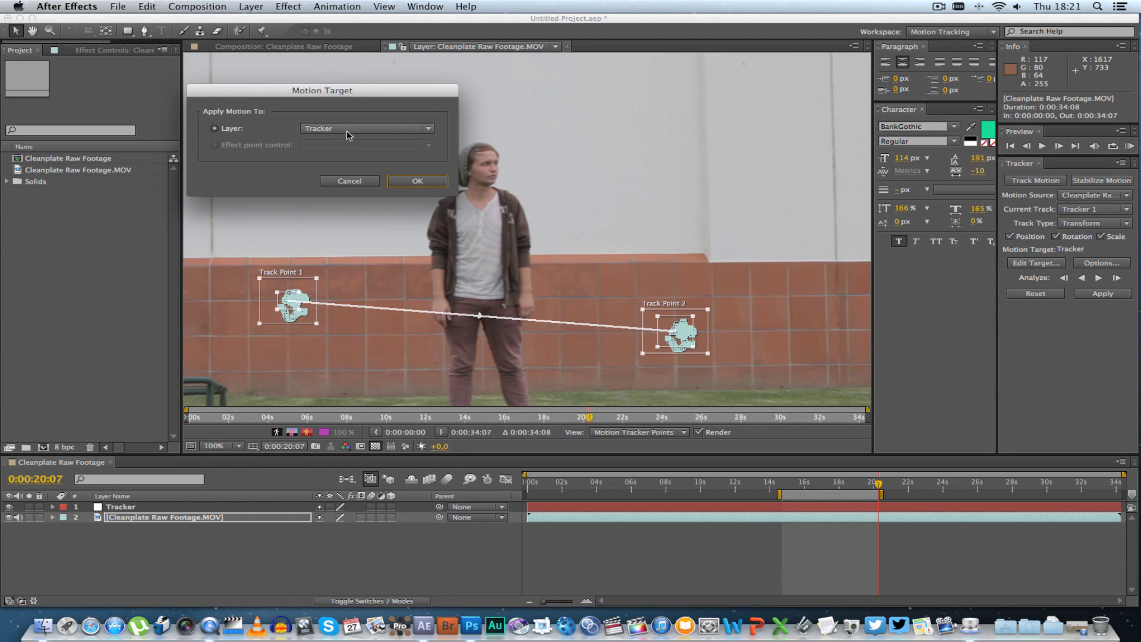
left_click(410, 181)
left_click(1102, 294)
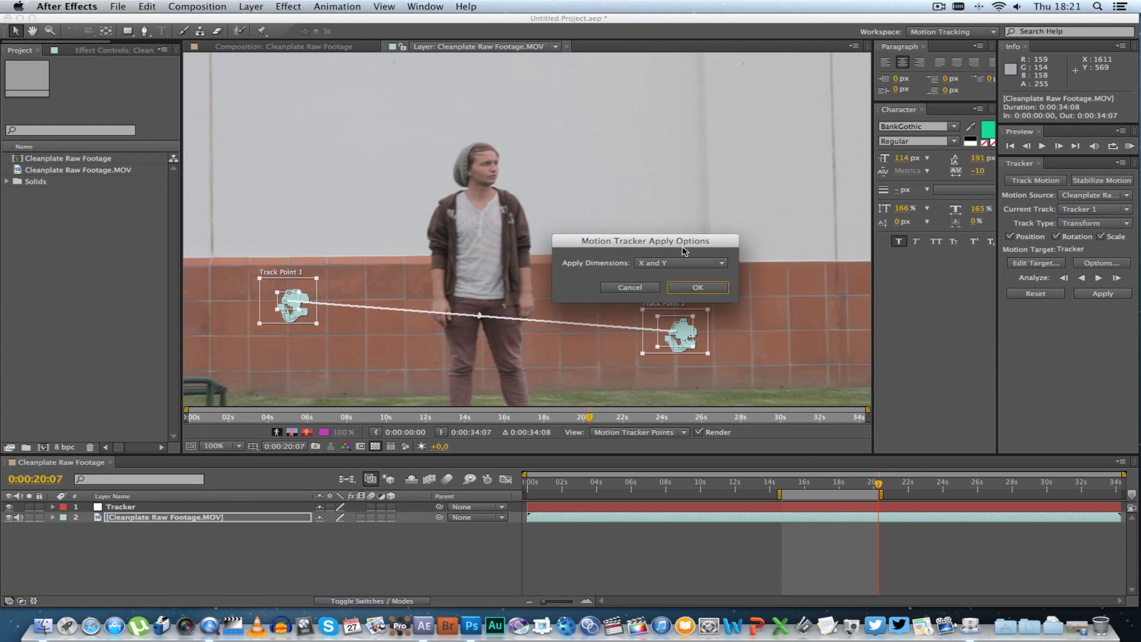
Step: Apply the motion in X and Y, collapse the footage layer and hide it to view the tracker
left_click(697, 287)
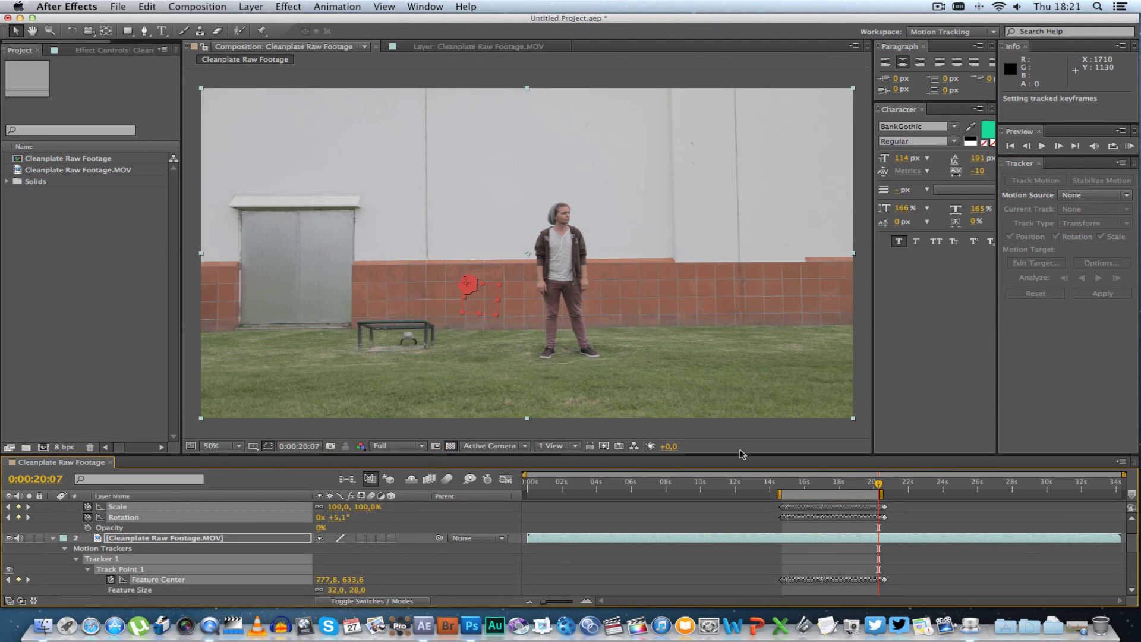
left_click(54, 538)
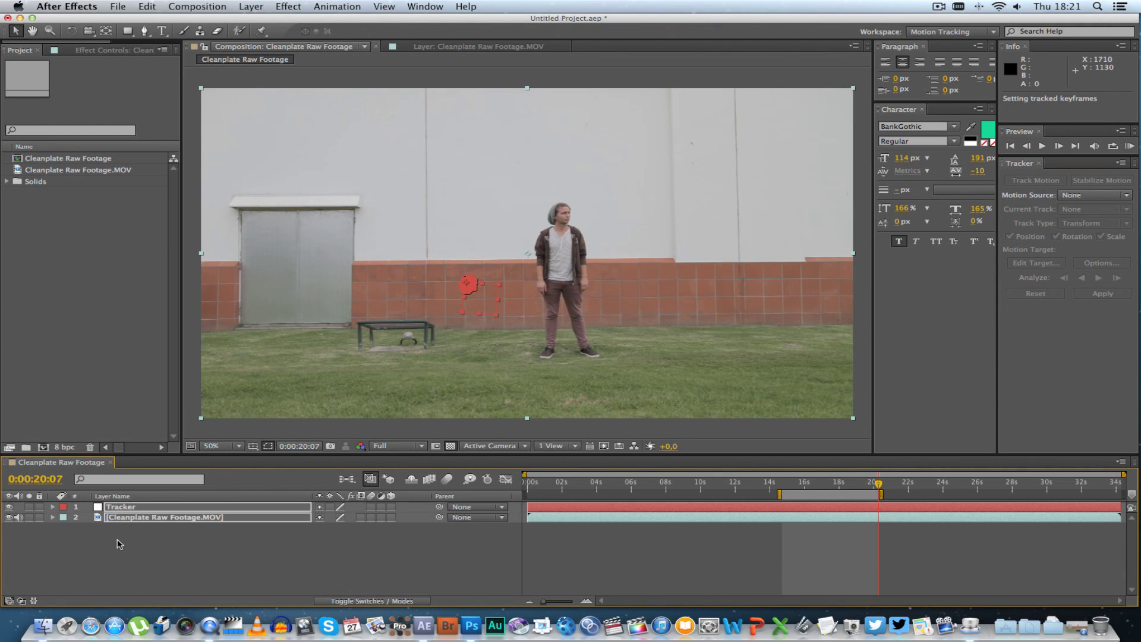
left_click(159, 532)
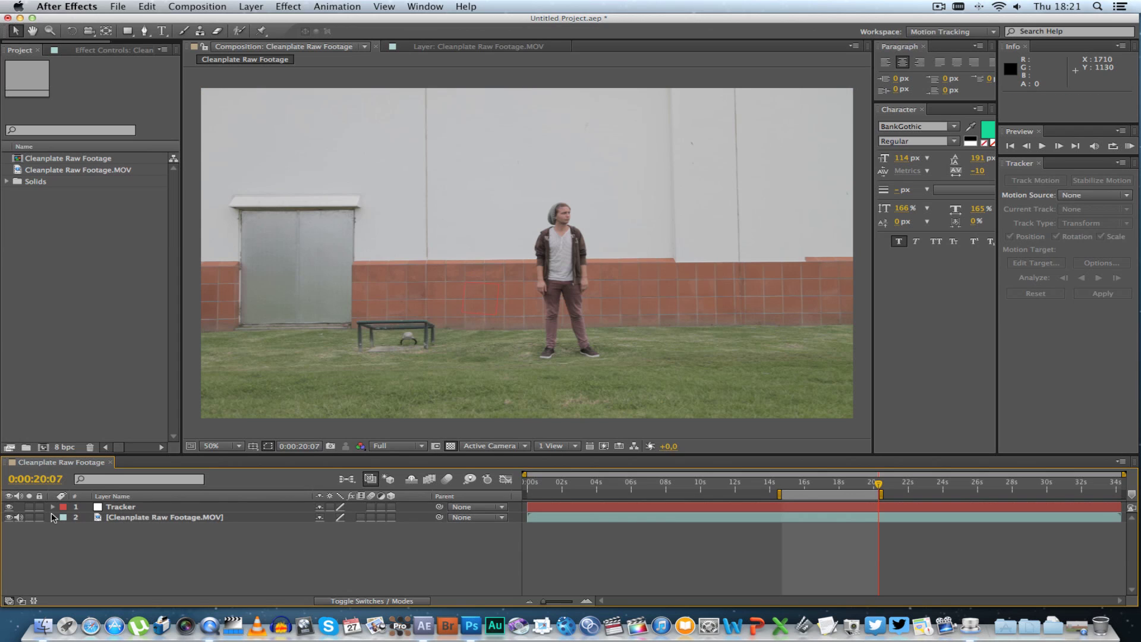
left_click(9, 518)
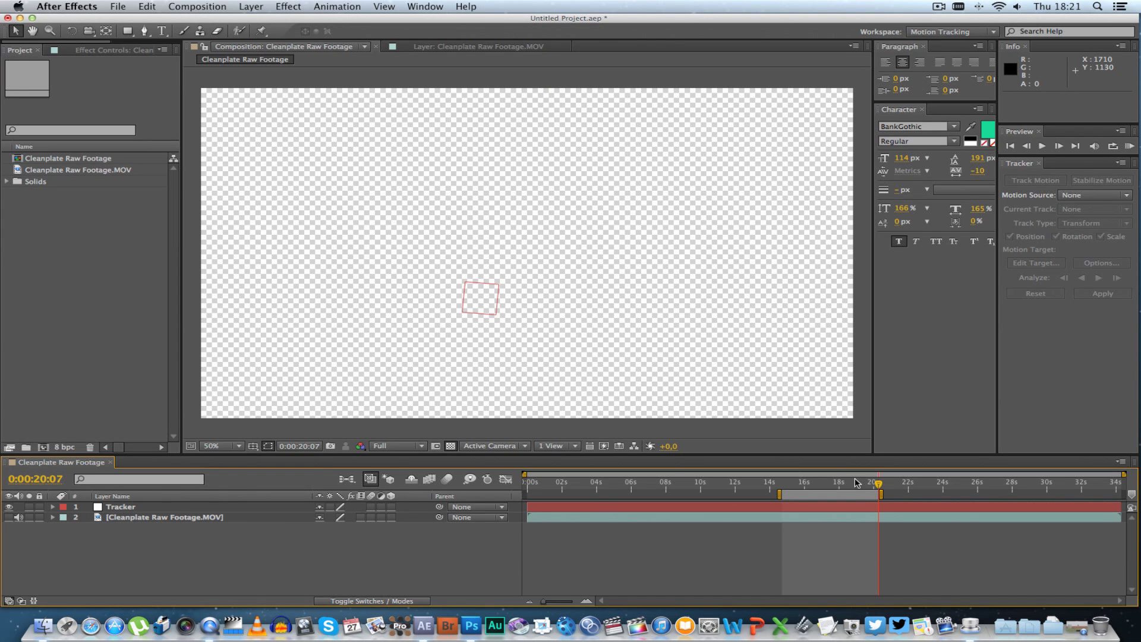
Step: Show the footage again and preview from 0:00:14:18, stopping near 0:00:15:21
left_click_drag(856, 482, 782, 484)
left_click(9, 517)
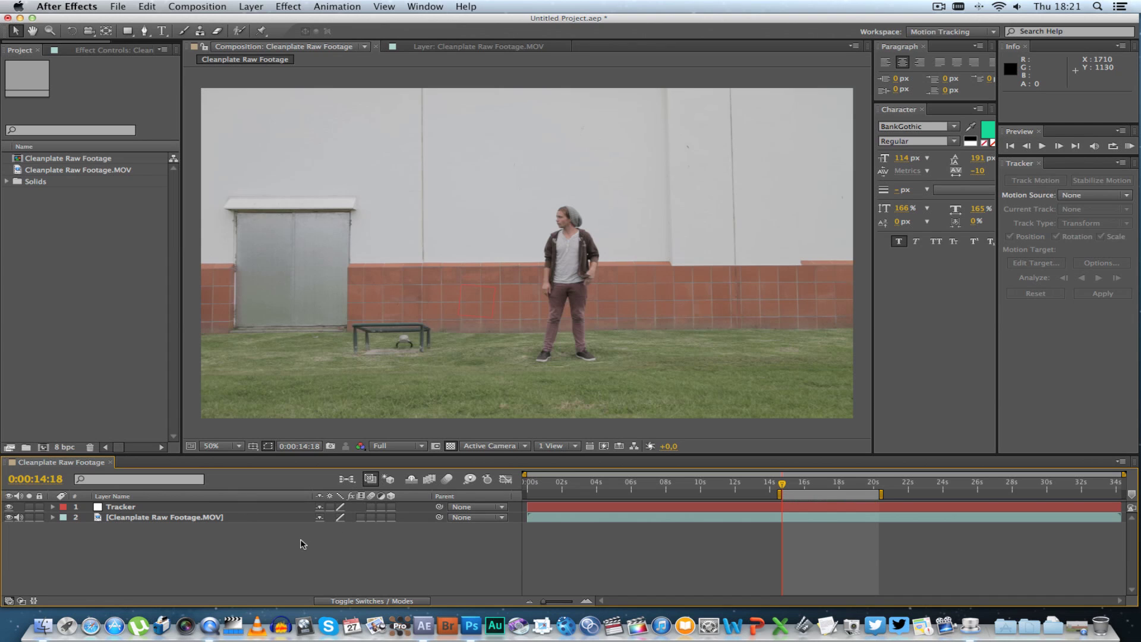
key("space")
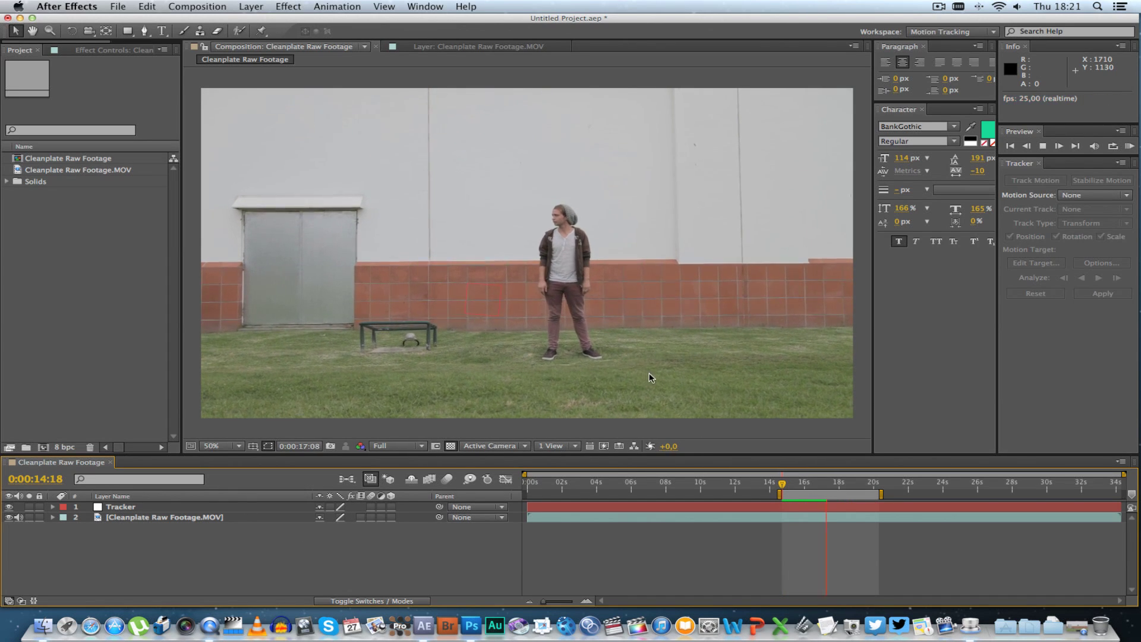
left_click_drag(829, 482, 800, 486)
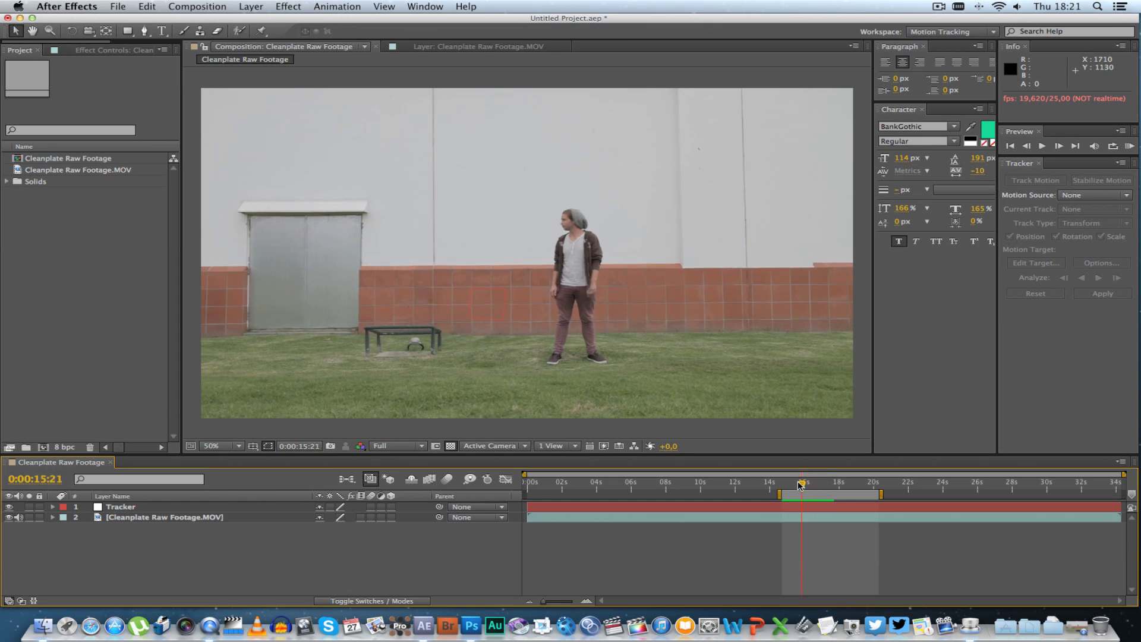
Step: Import Frame1Clean.png and place it in the timeline above the raw footage
double_click(72, 262)
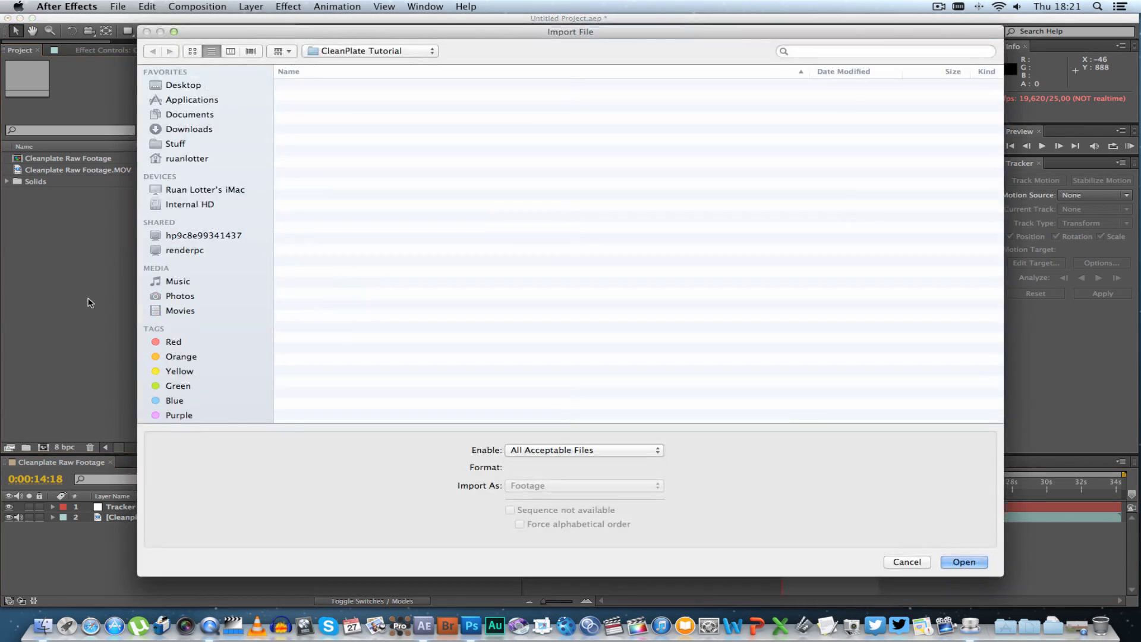
left_click(315, 120)
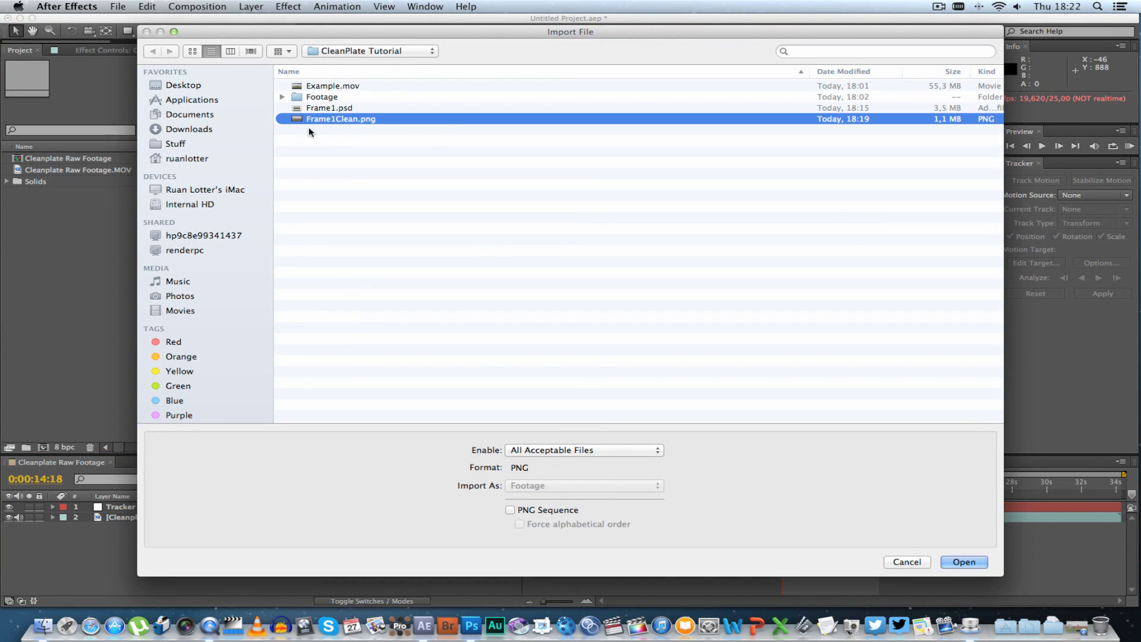
left_click(964, 561)
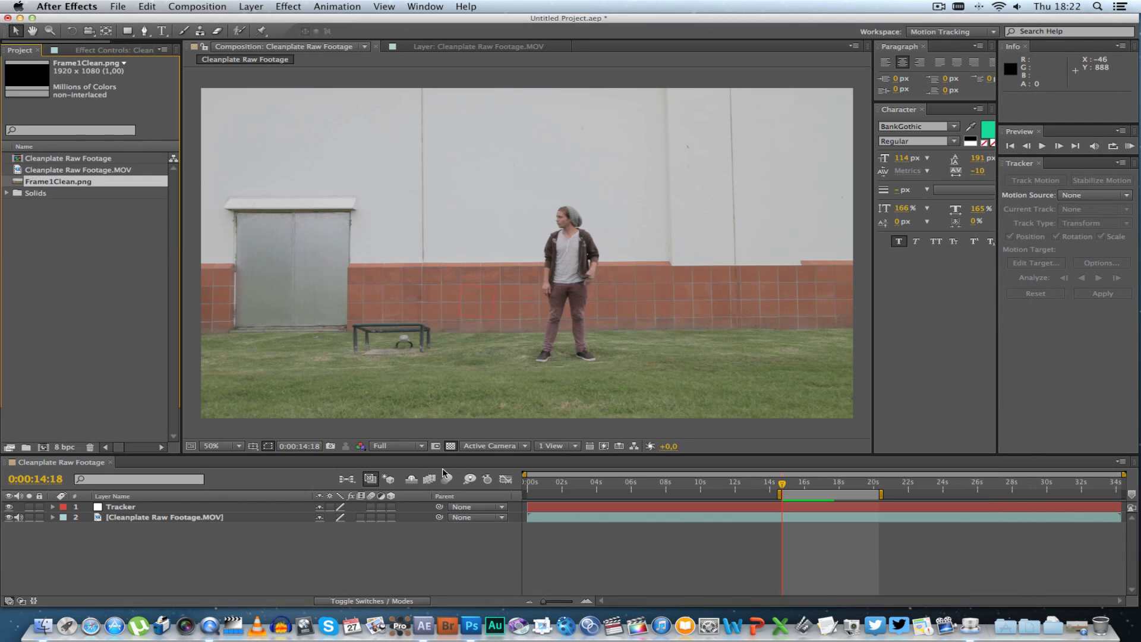
left_click_drag(59, 186, 147, 534)
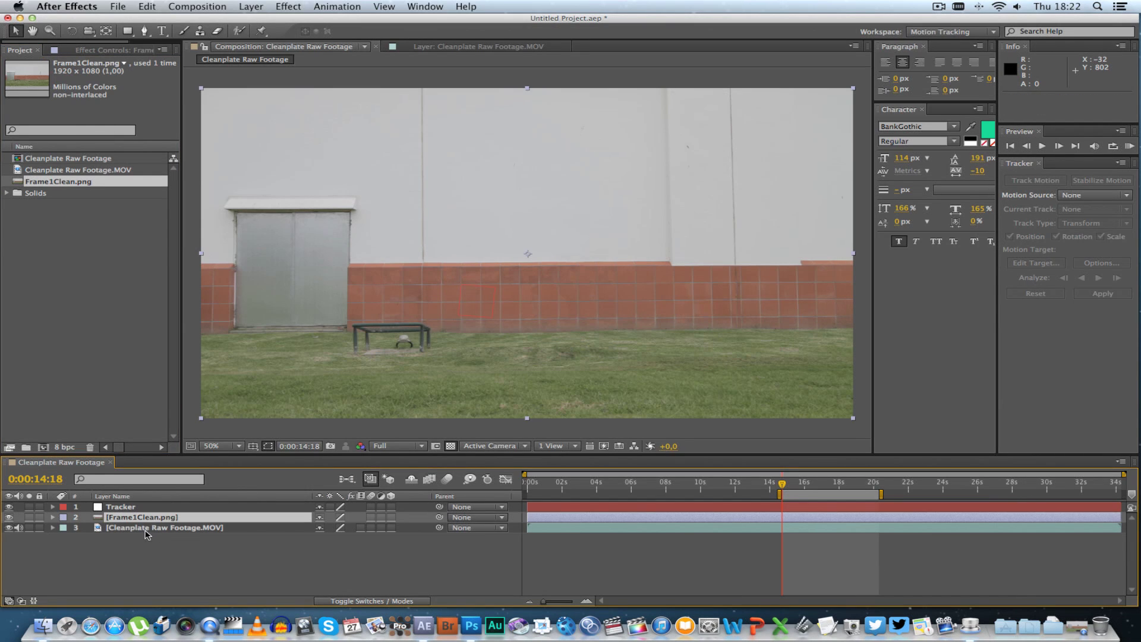
Step: Parent the Frame1Clean.png layer to the Tracker null and check it follows the track
left_click(131, 529)
left_click(121, 517)
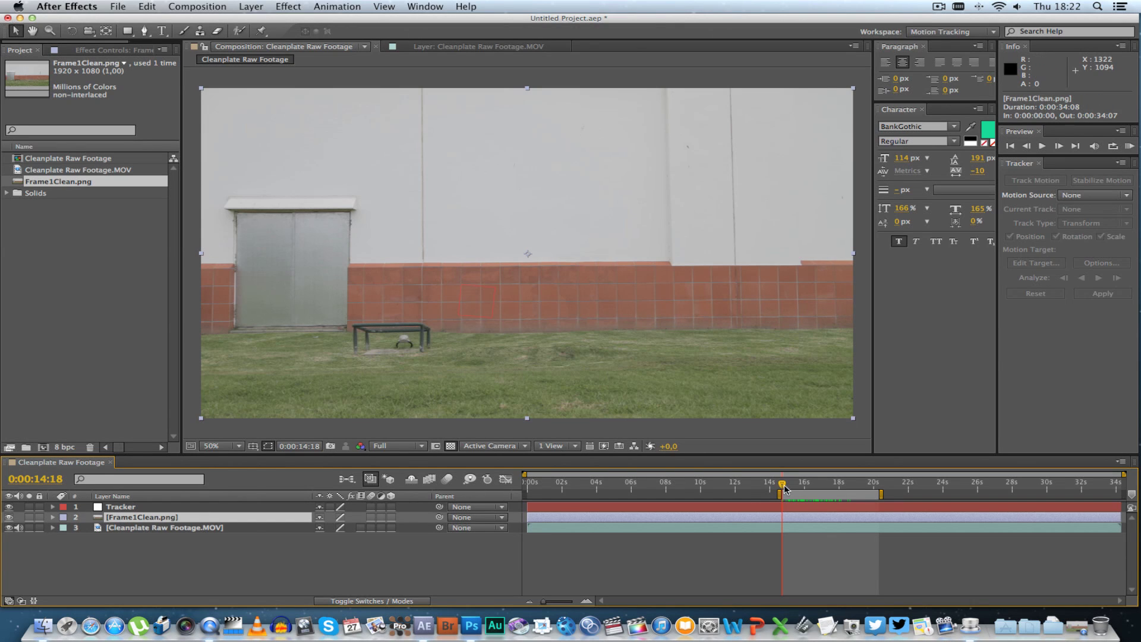
mouse_move(787, 485)
left_mouse_down()
mouse_move(843, 485)
mouse_move(784, 484)
left_mouse_up()
left_click_drag(438, 526, 144, 509)
mouse_move(786, 484)
left_mouse_down()
mouse_move(849, 485)
mouse_move(790, 485)
left_mouse_up()
Step: Lower the clean plate's opacity to 63% and return to the keyframe at 0:00:14:18
left_click(223, 545)
left_click(79, 518)
key("t")
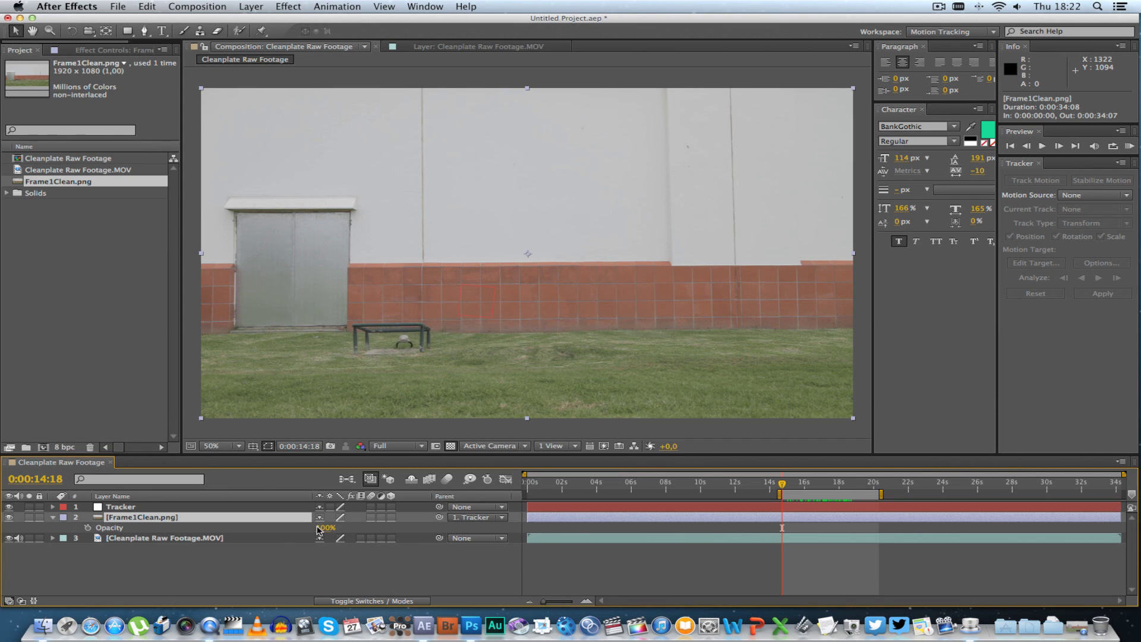
left_click_drag(319, 530, 297, 531)
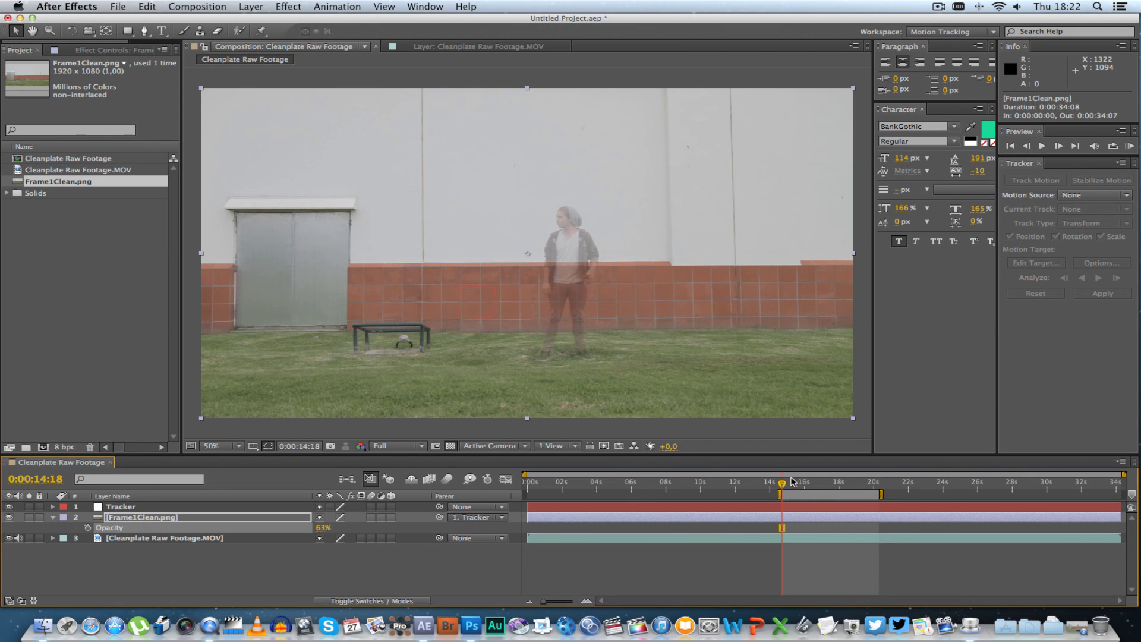
left_click_drag(792, 481, 836, 484)
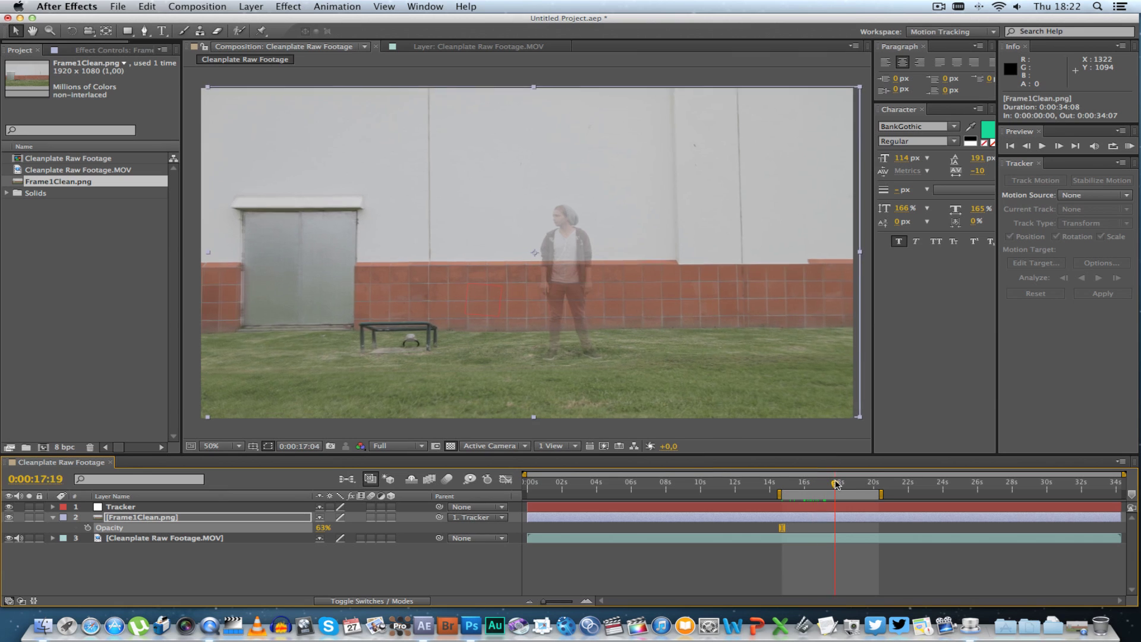
key("j")
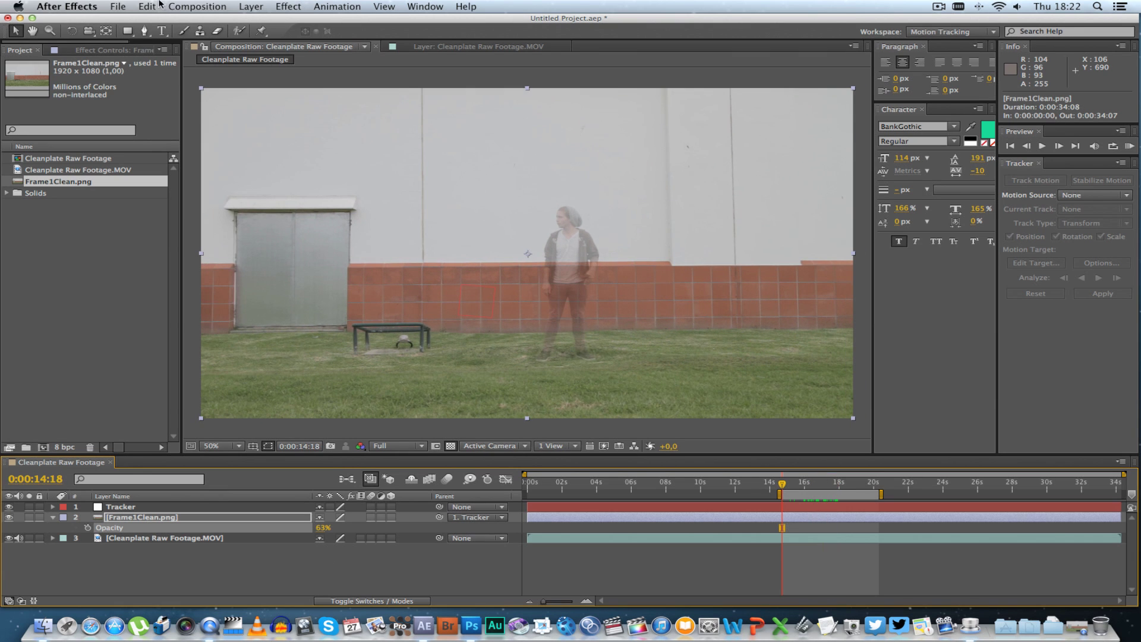
Step: Draw a closed nine-point Pen mask around the actor on the clean plate
left_click(144, 31)
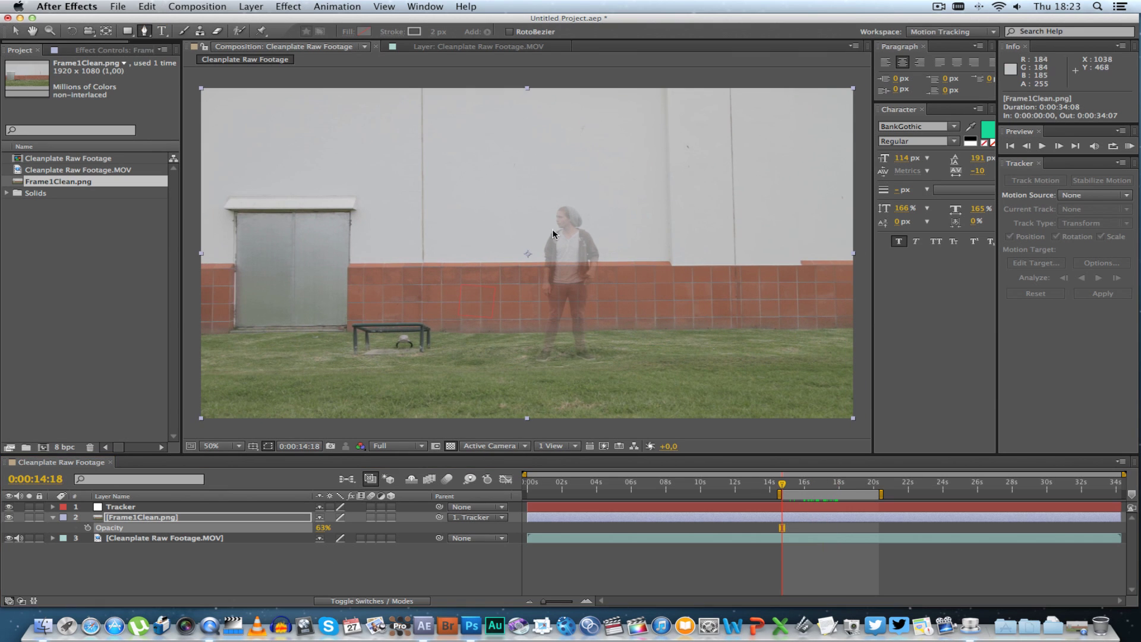
left_click(542, 182)
left_click(492, 225)
left_click(485, 301)
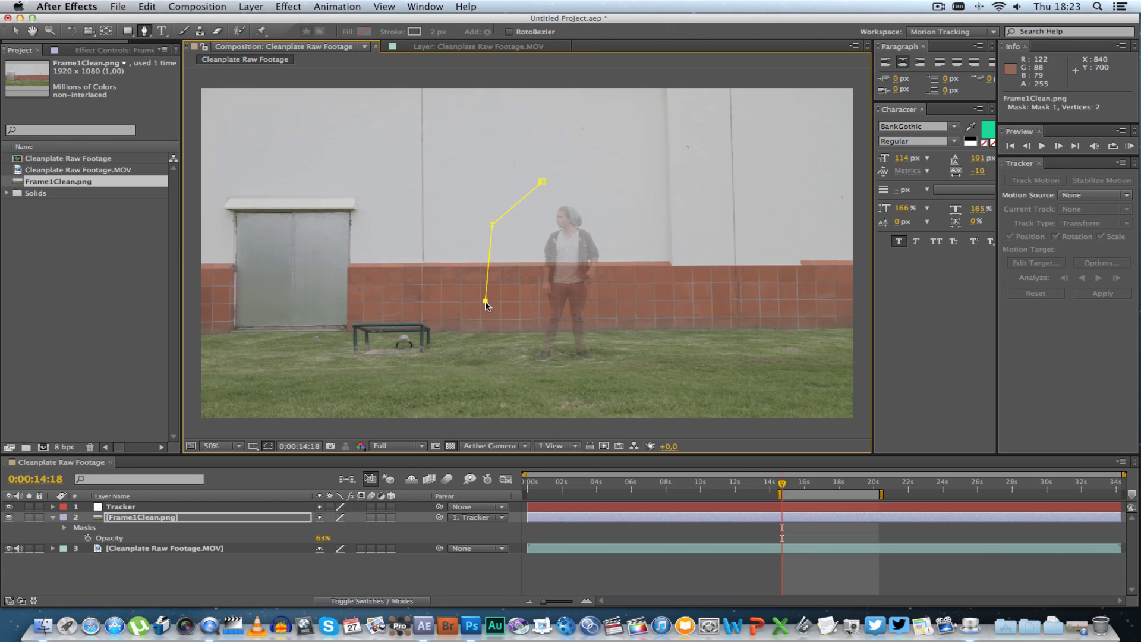
left_click(476, 360)
left_click(515, 388)
left_click(622, 393)
left_click(665, 348)
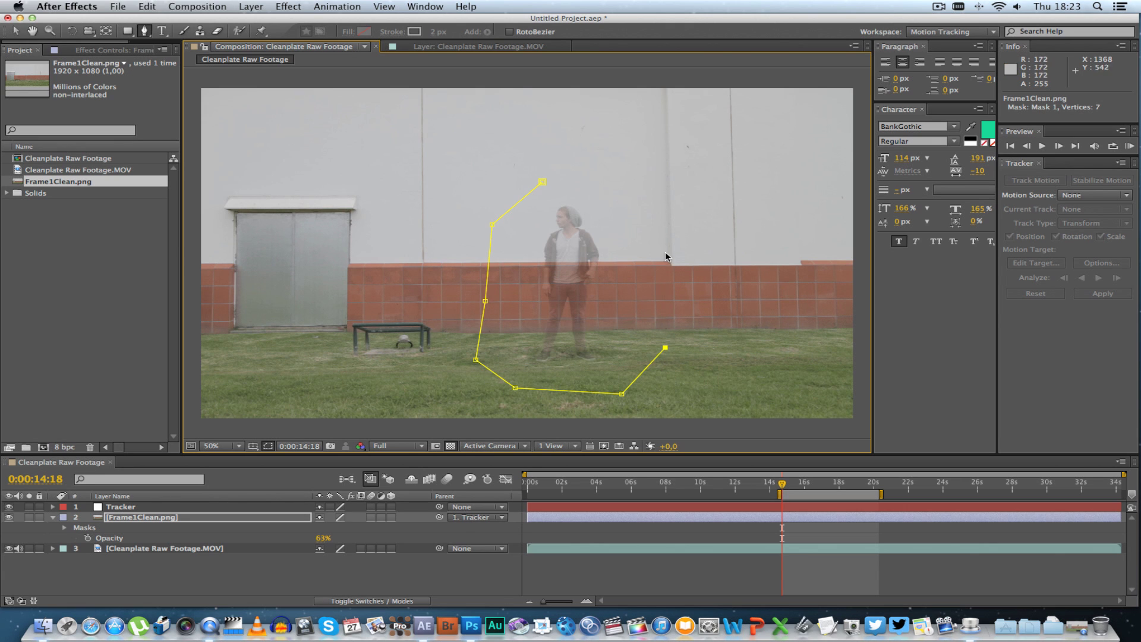
left_click(665, 252)
left_click(626, 194)
left_click(541, 182)
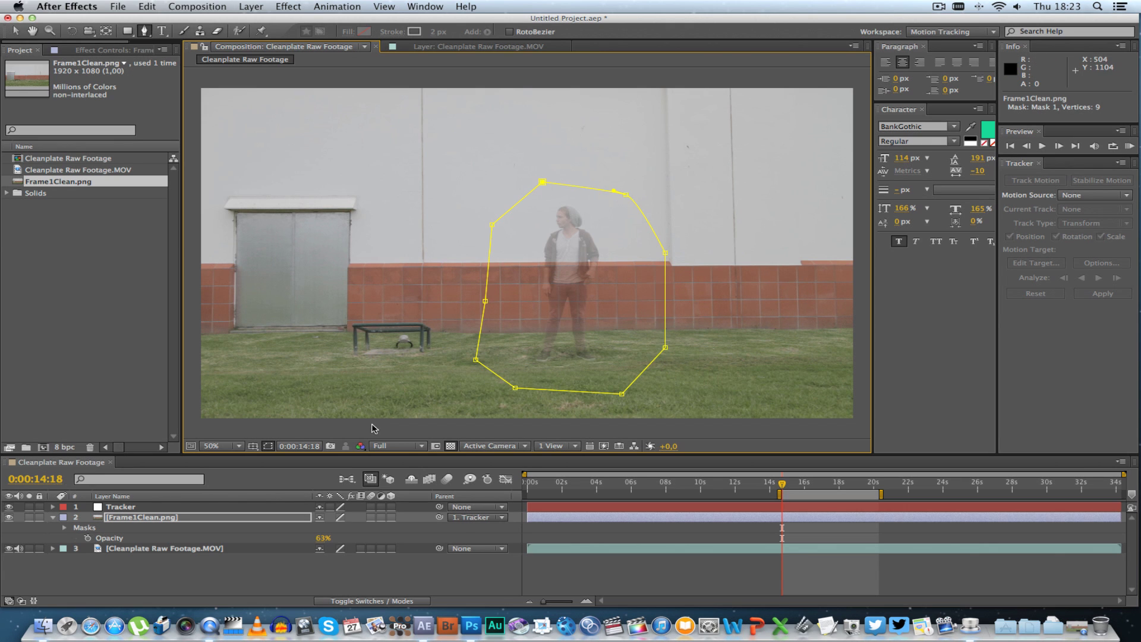
Step: Set the clean plate's Mask 1 feather to 4,0 pixels
left_click(304, 580)
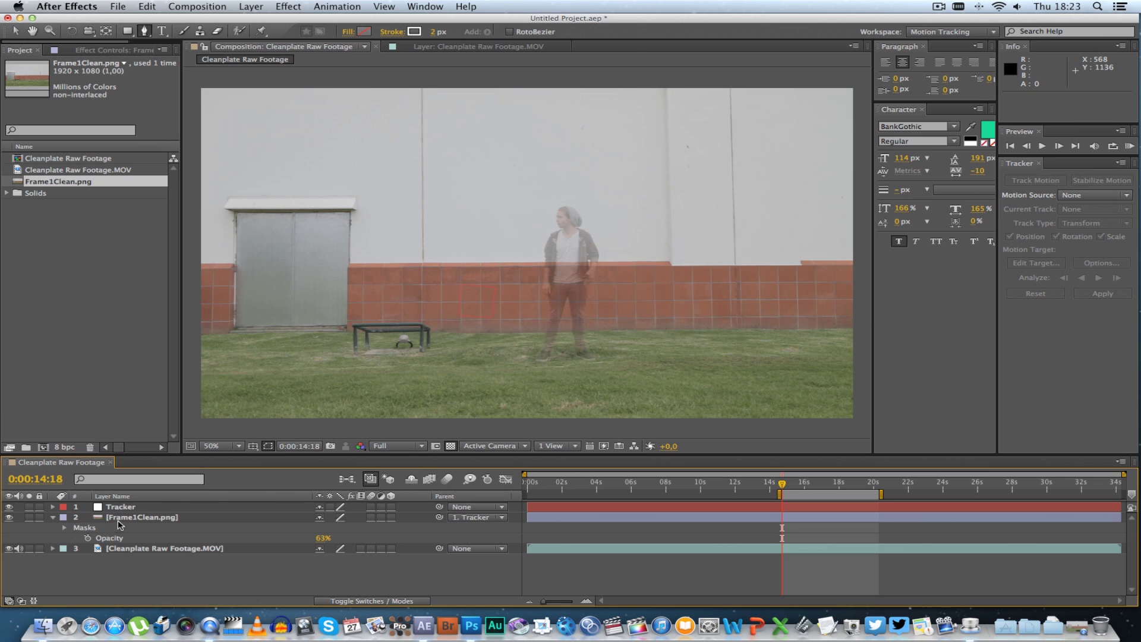
left_click(142, 518)
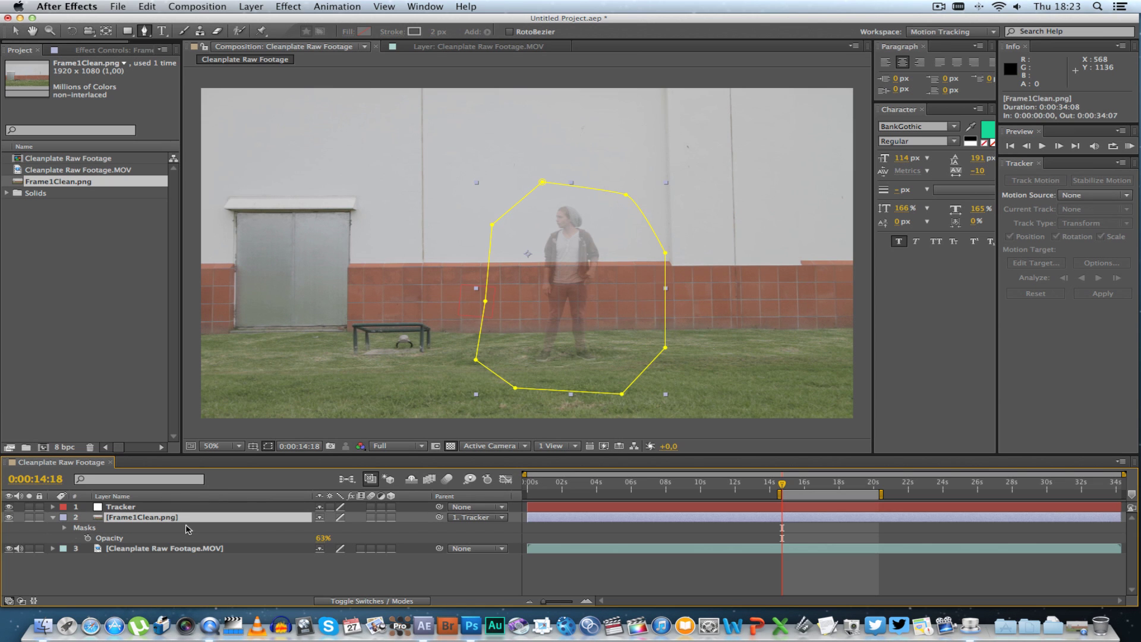
key("u")
key("m")
key("m")
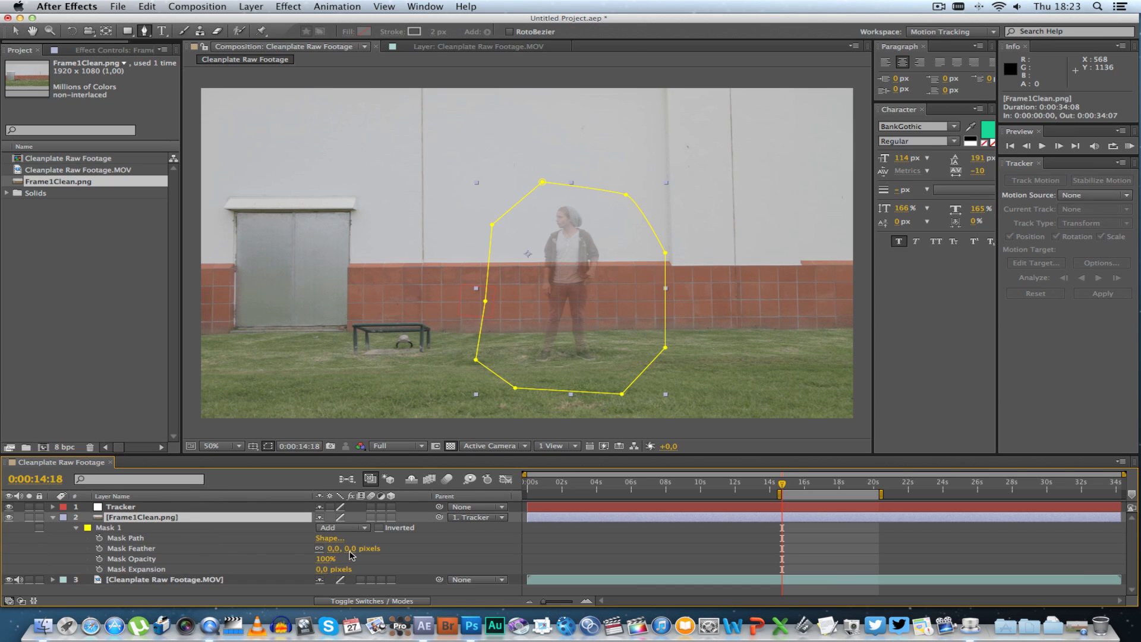
left_click_drag(335, 550, 352, 558)
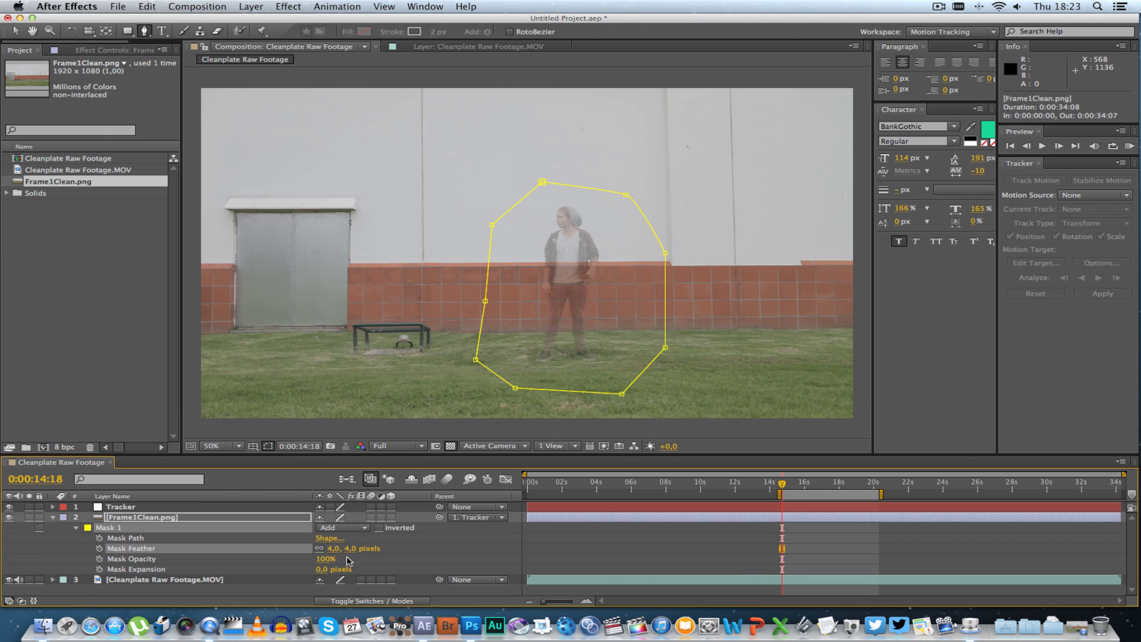
left_click(324, 592)
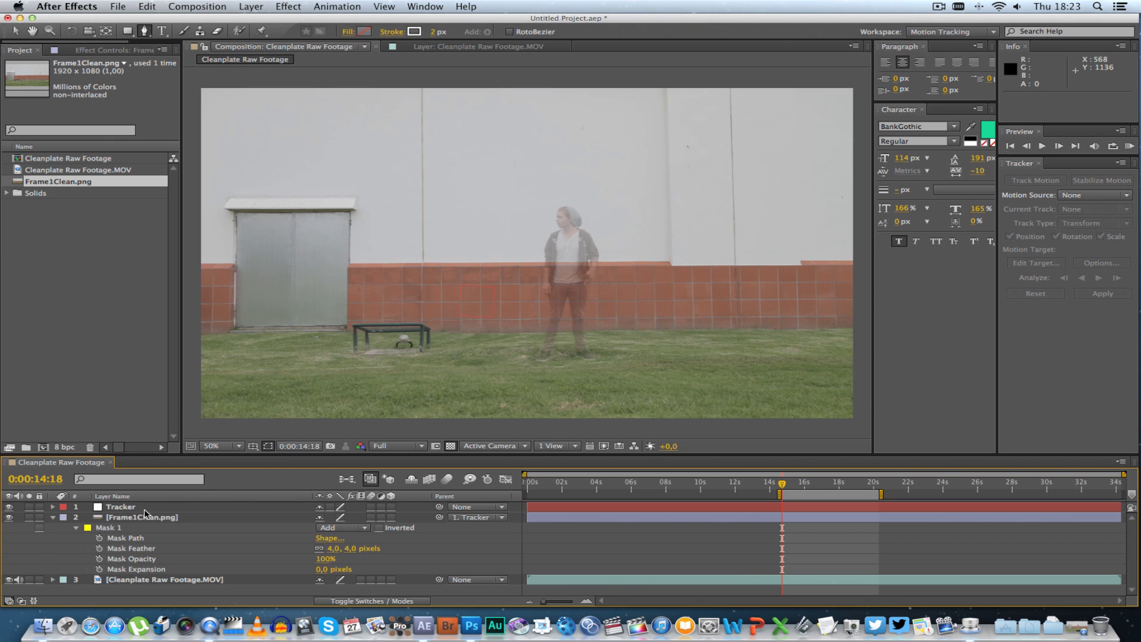
Step: Raise the clean plate's opacity back to 100%
left_click(138, 518)
key("t")
left_click_drag(319, 532, 406, 535)
Step: Deselect the clean plate and run a numpad-0 preview of the shot without the actor
left_click(364, 573)
key("KP_0")
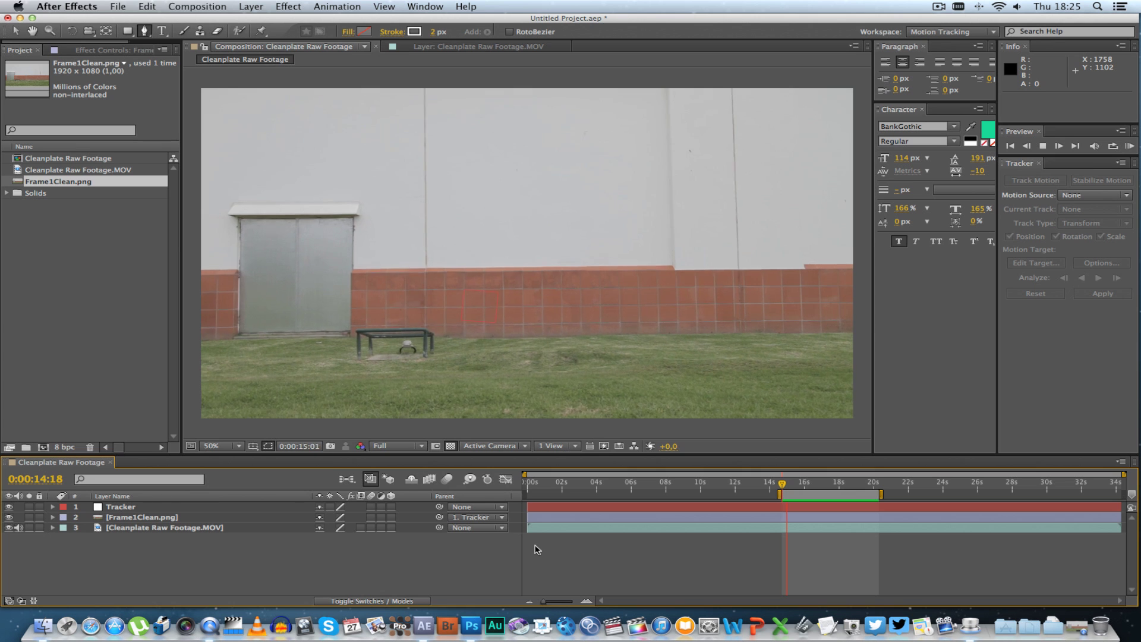